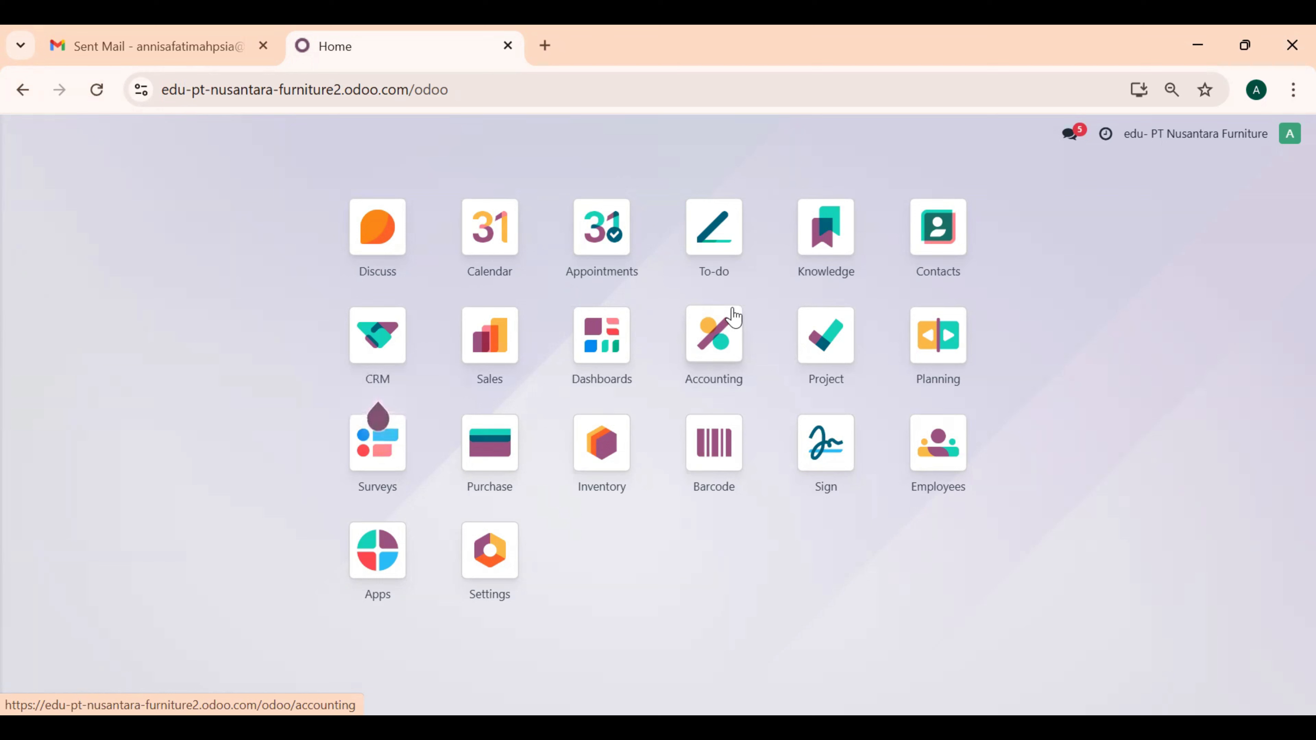
Step: Confirm CV Maju Jaya's request for quotation P00001 in Purchase and email the purchase order to the vendor
left_click(507, 451)
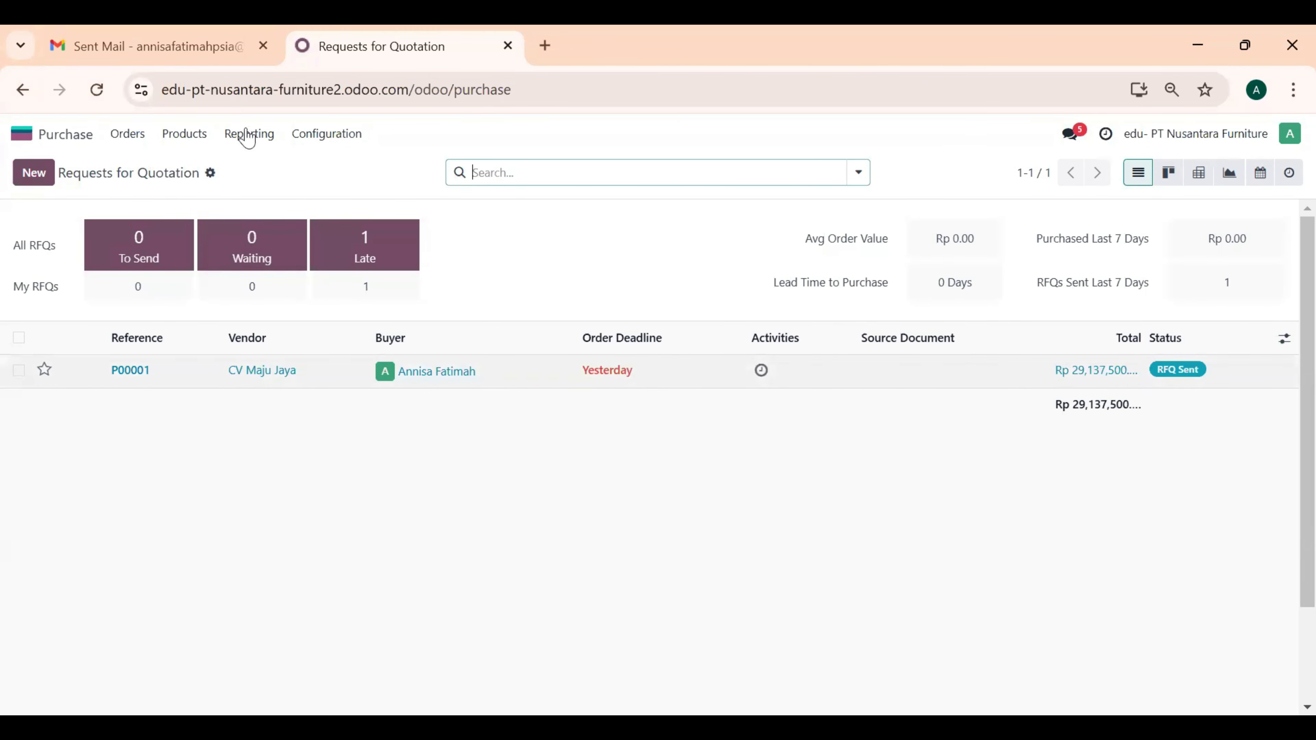
left_click(139, 139)
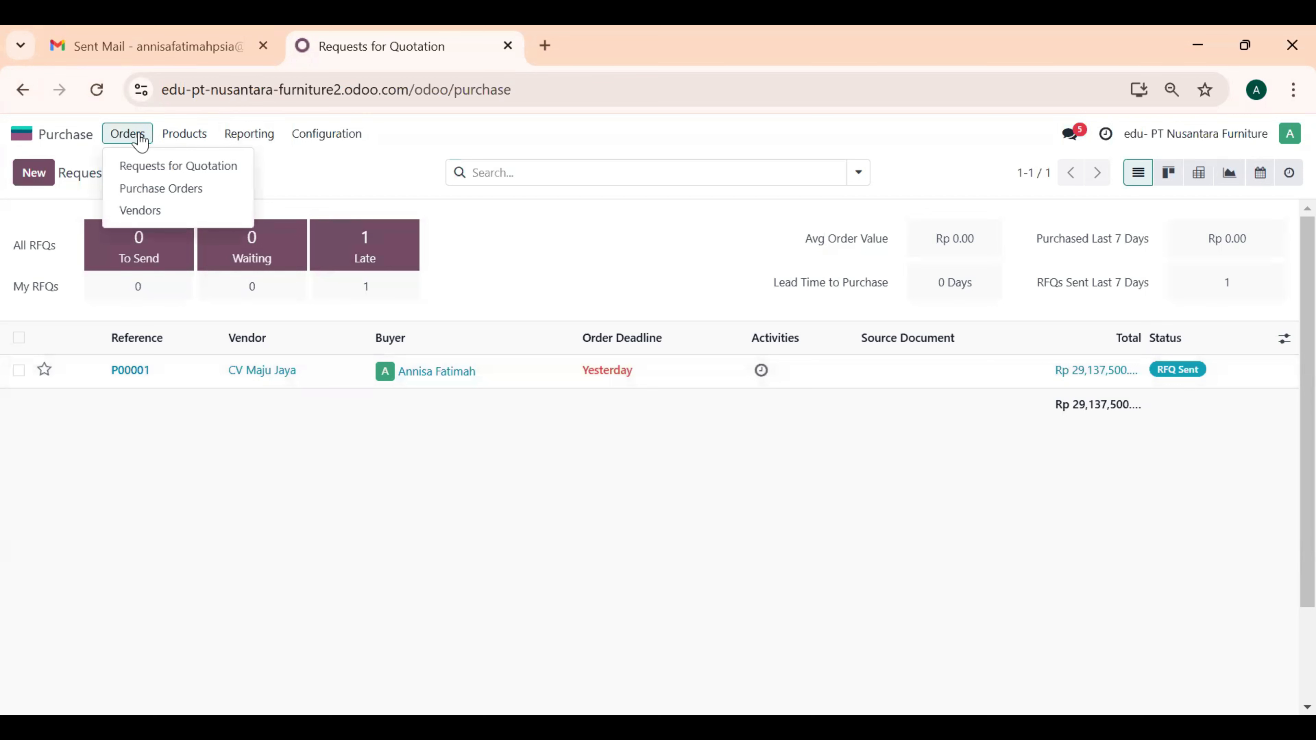
left_click(487, 493)
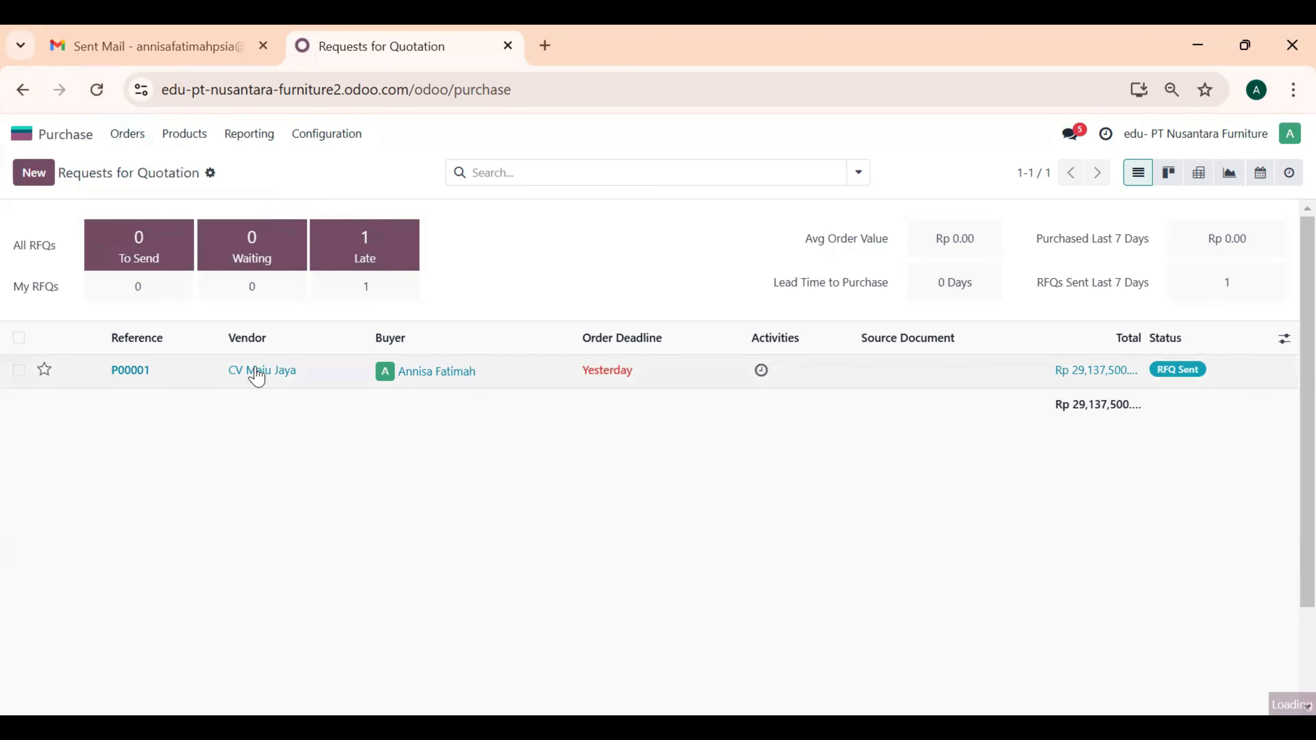
left_click(250, 374)
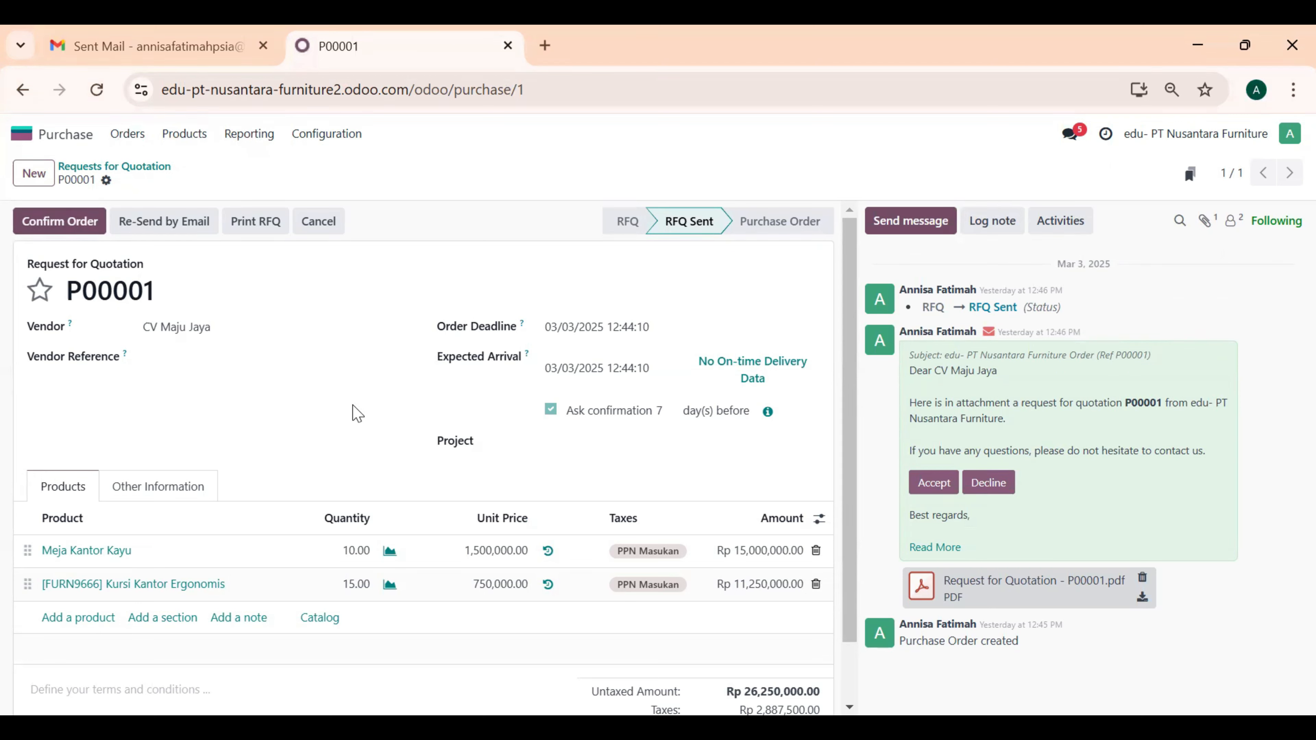
left_click(58, 222)
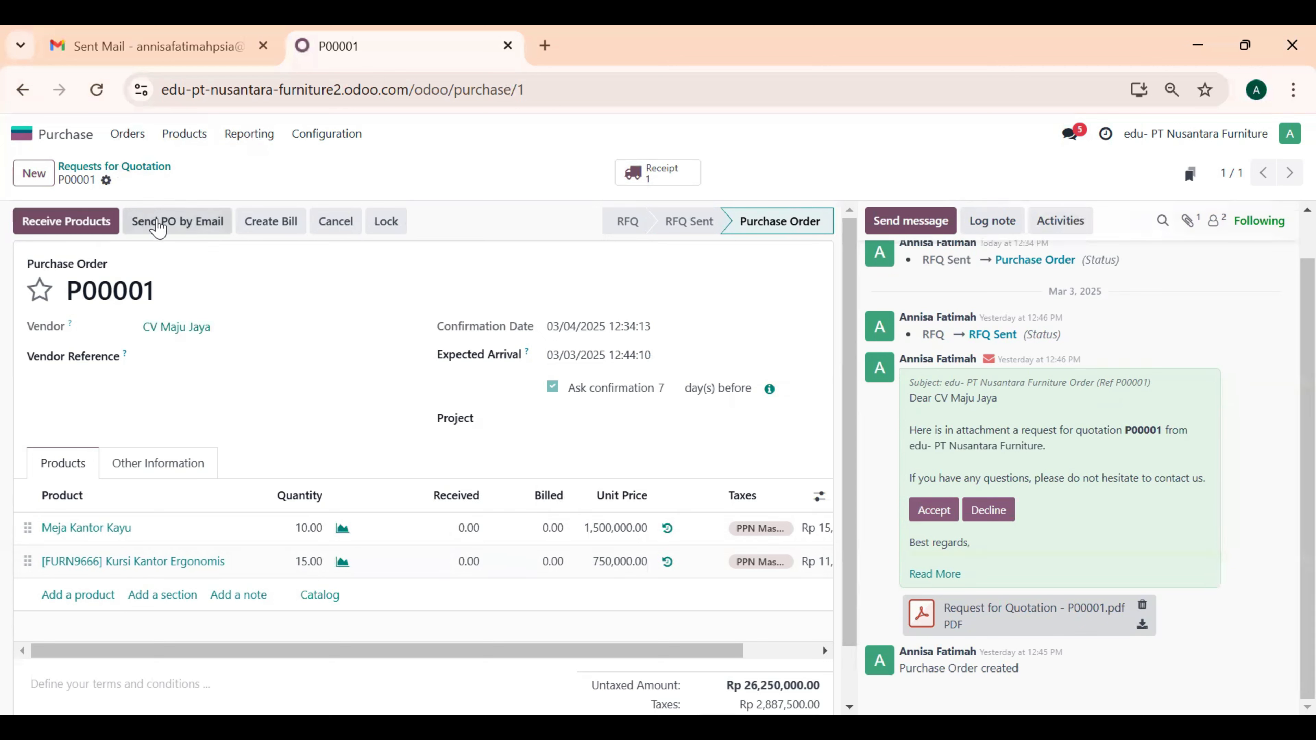
left_click(165, 231)
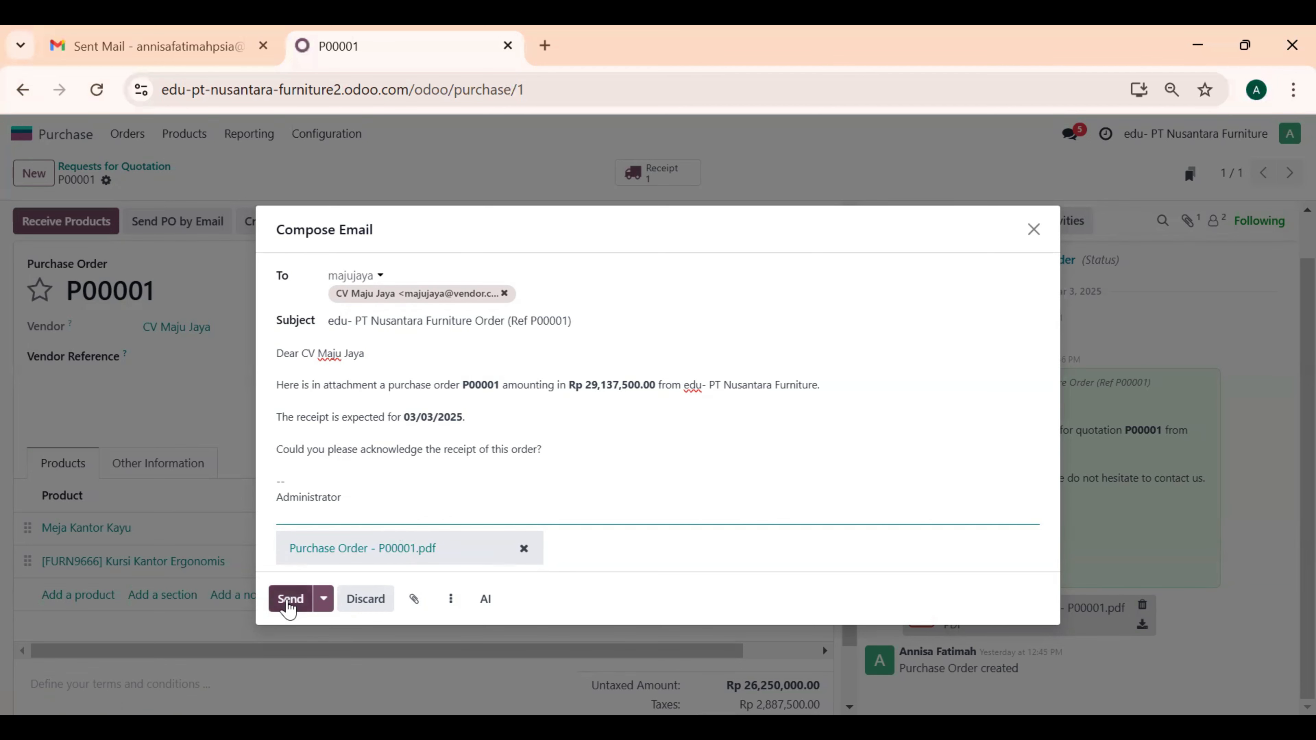
left_click(290, 605)
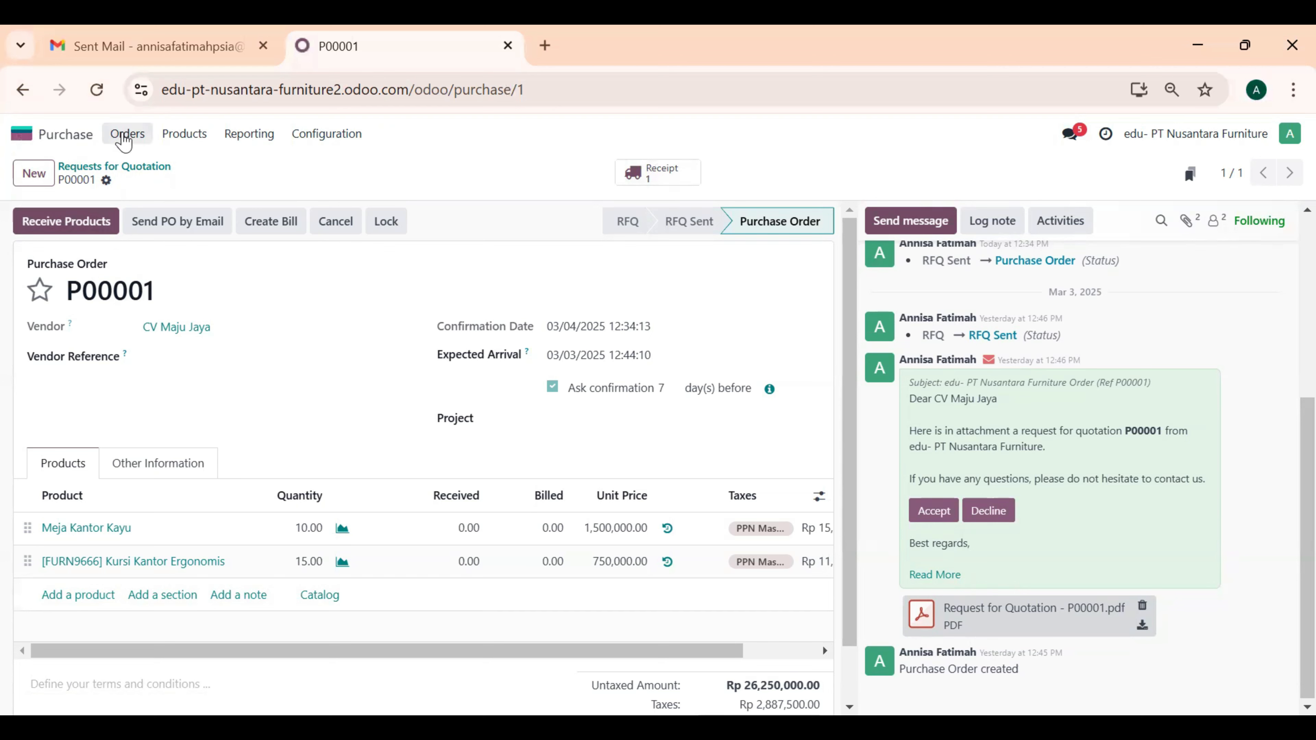
Step: Open the receipt of purchase order P00001 and validate the incoming products
left_click(127, 134)
left_click(150, 188)
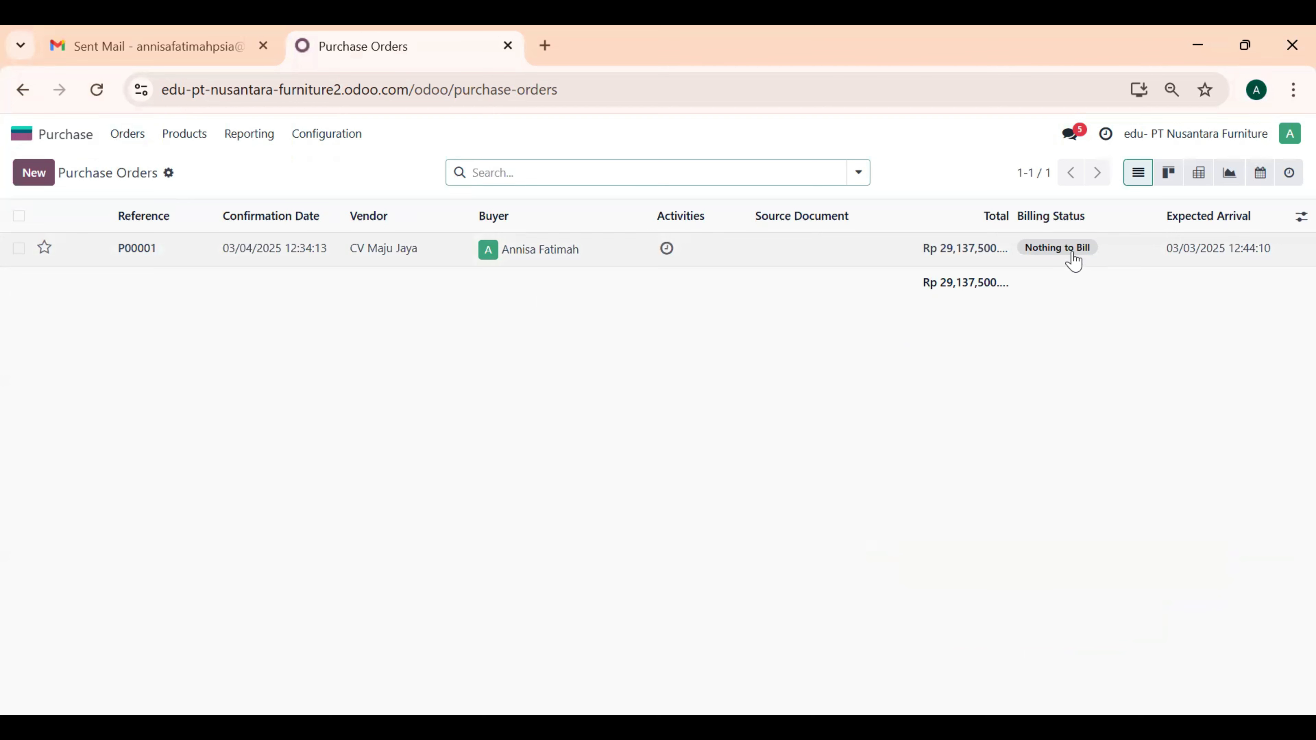
left_click(540, 261)
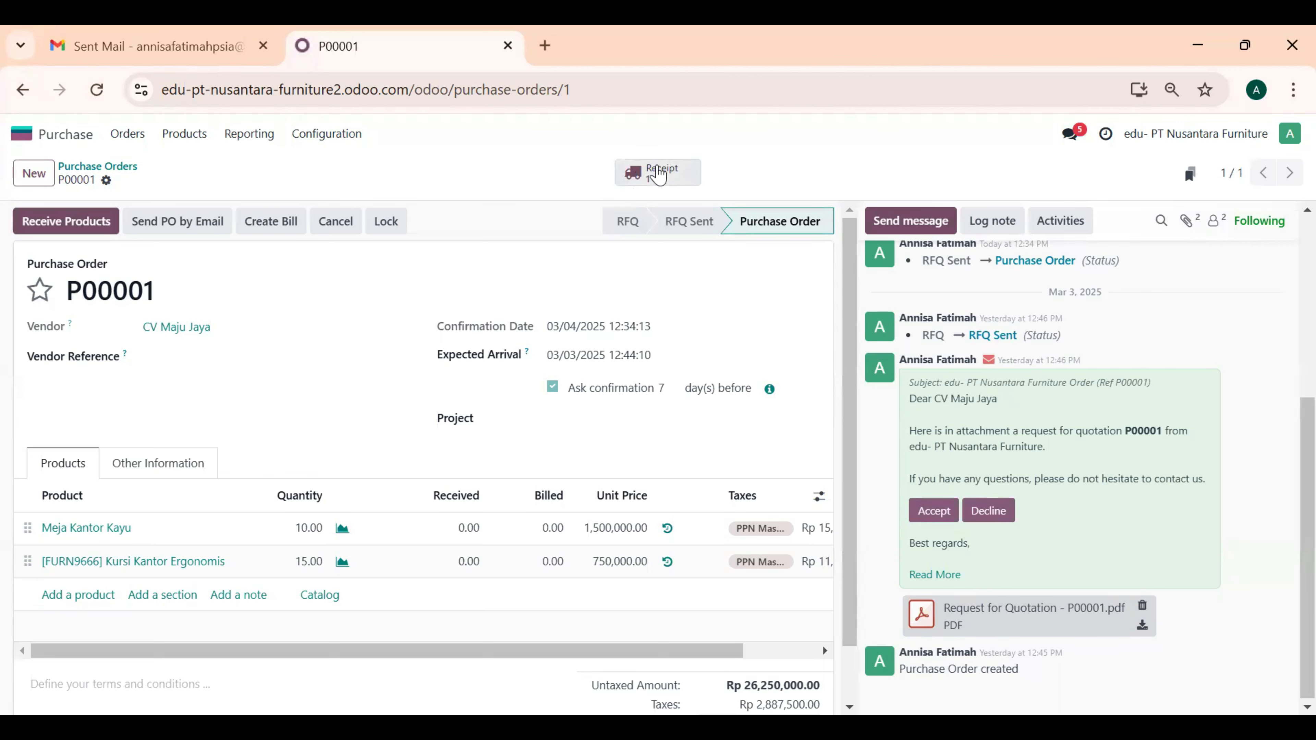
left_click(658, 175)
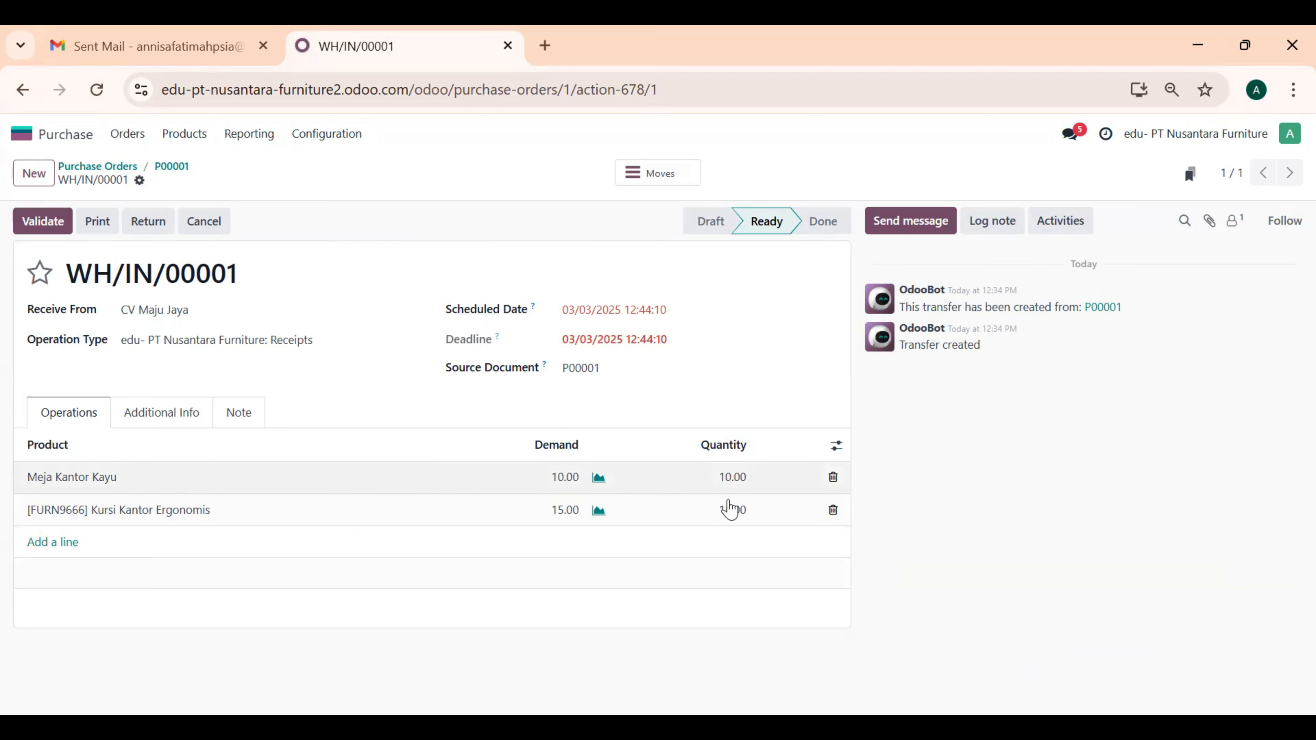
left_click(34, 223)
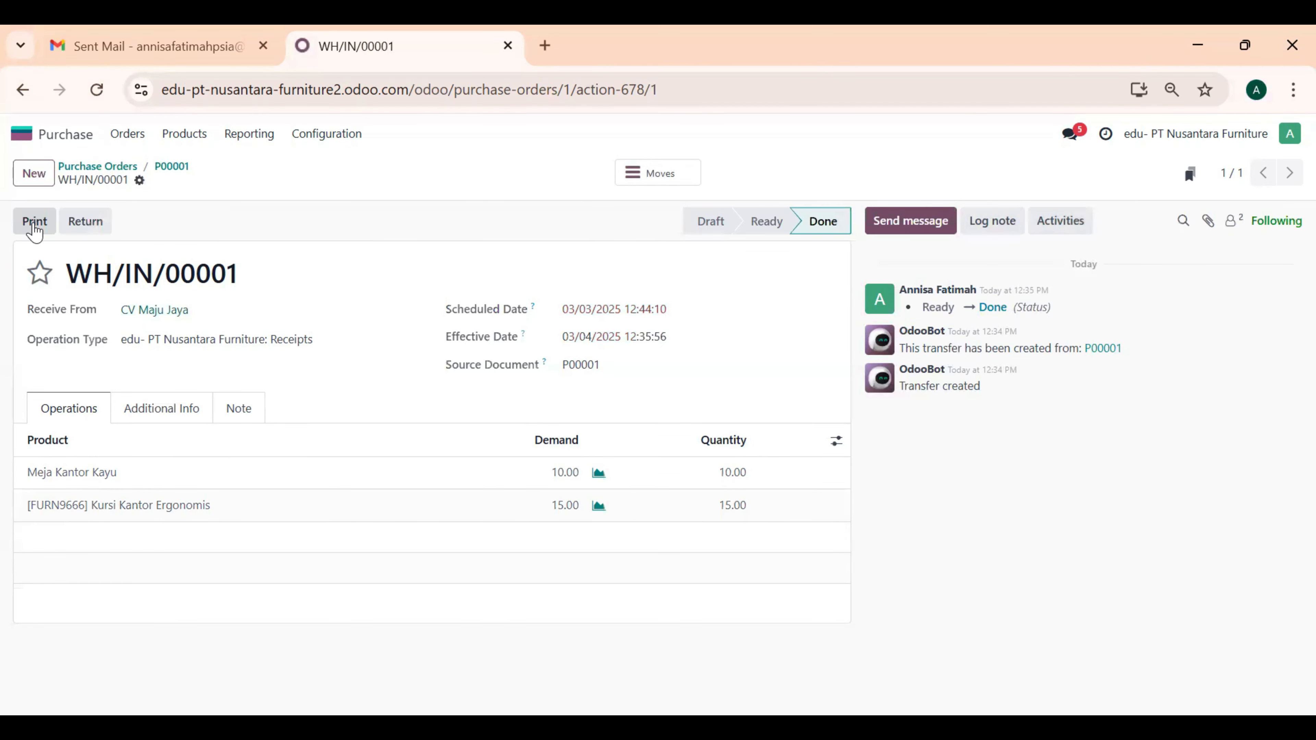
Step: Create a vendor bill from purchase order P00001
left_click(105, 174)
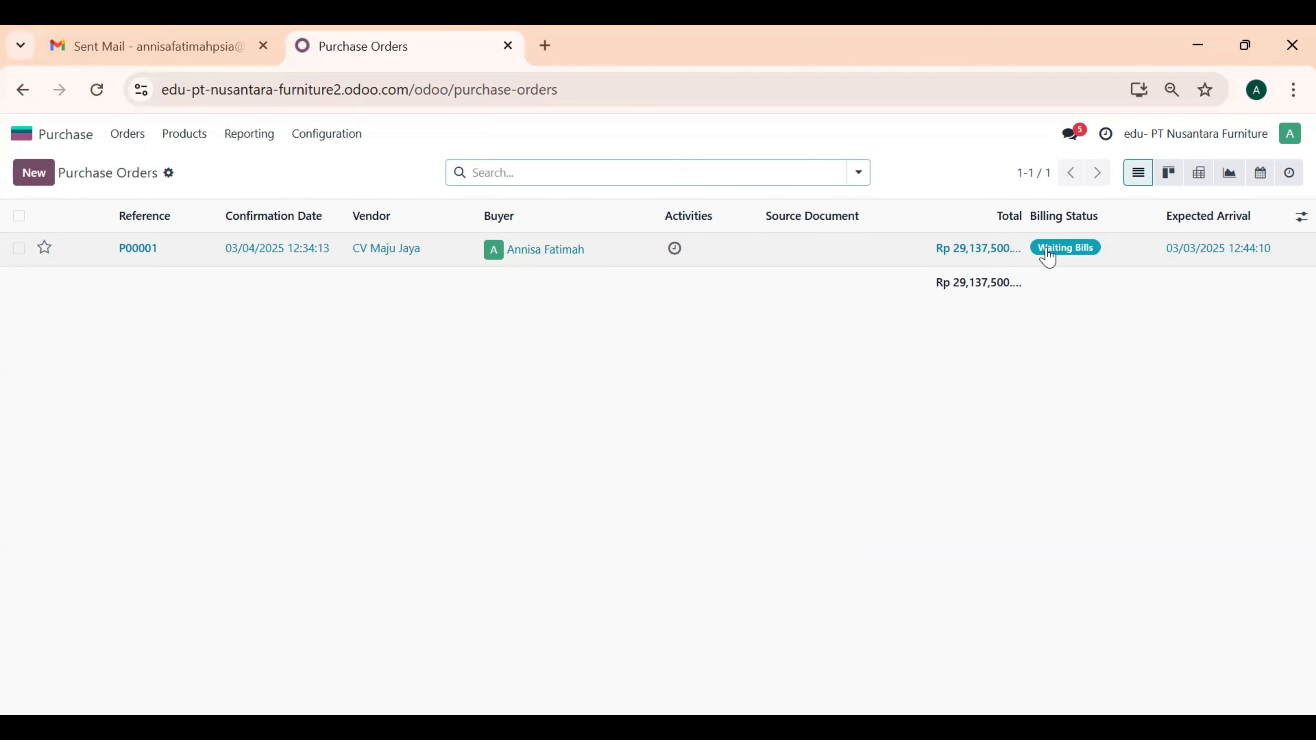
left_click(364, 259)
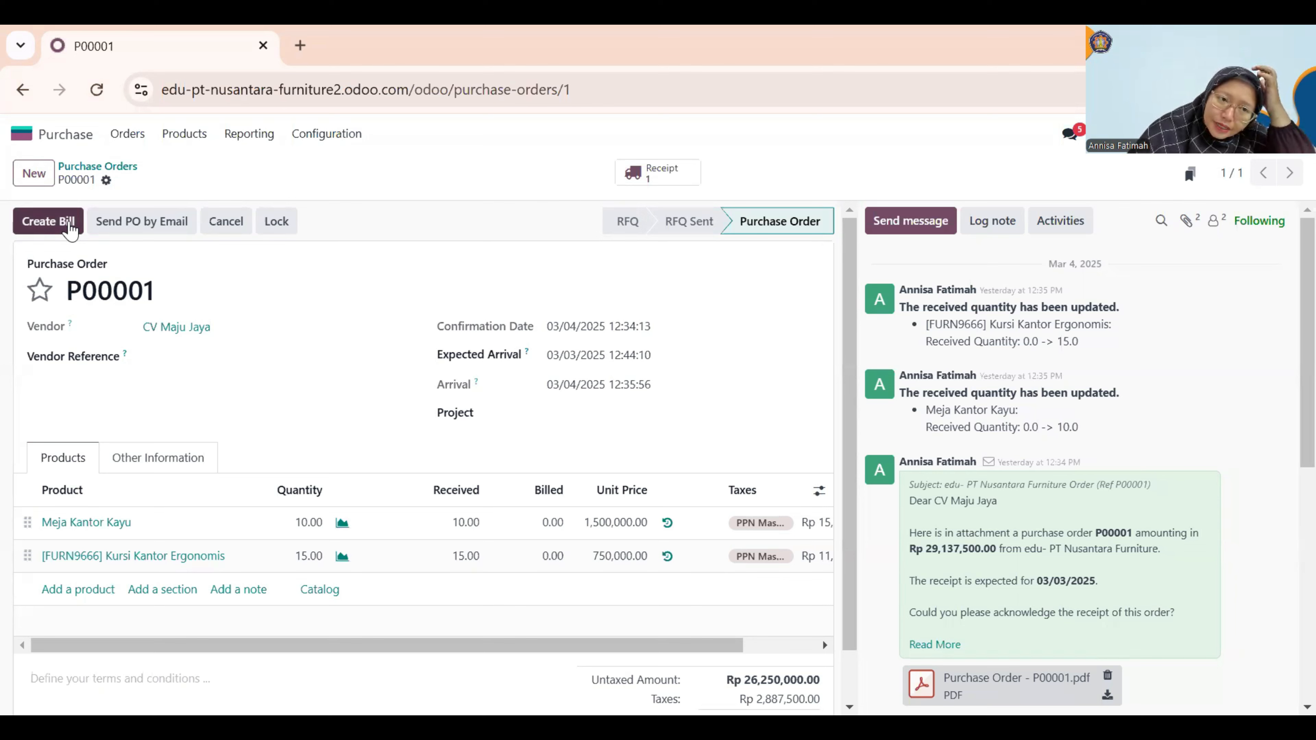
left_click(70, 228)
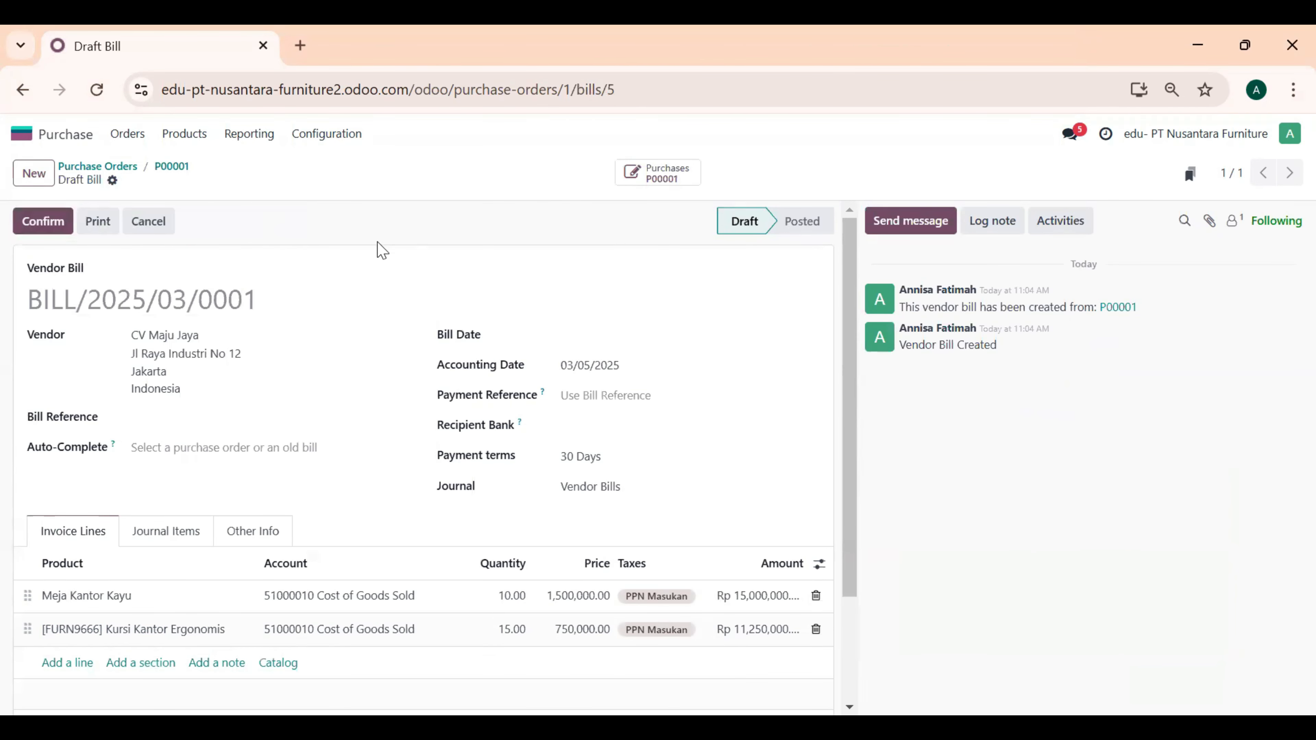
Step: Set both the bill date and the accounting date of the draft vendor bill to 03/04/2025
left_click(573, 344)
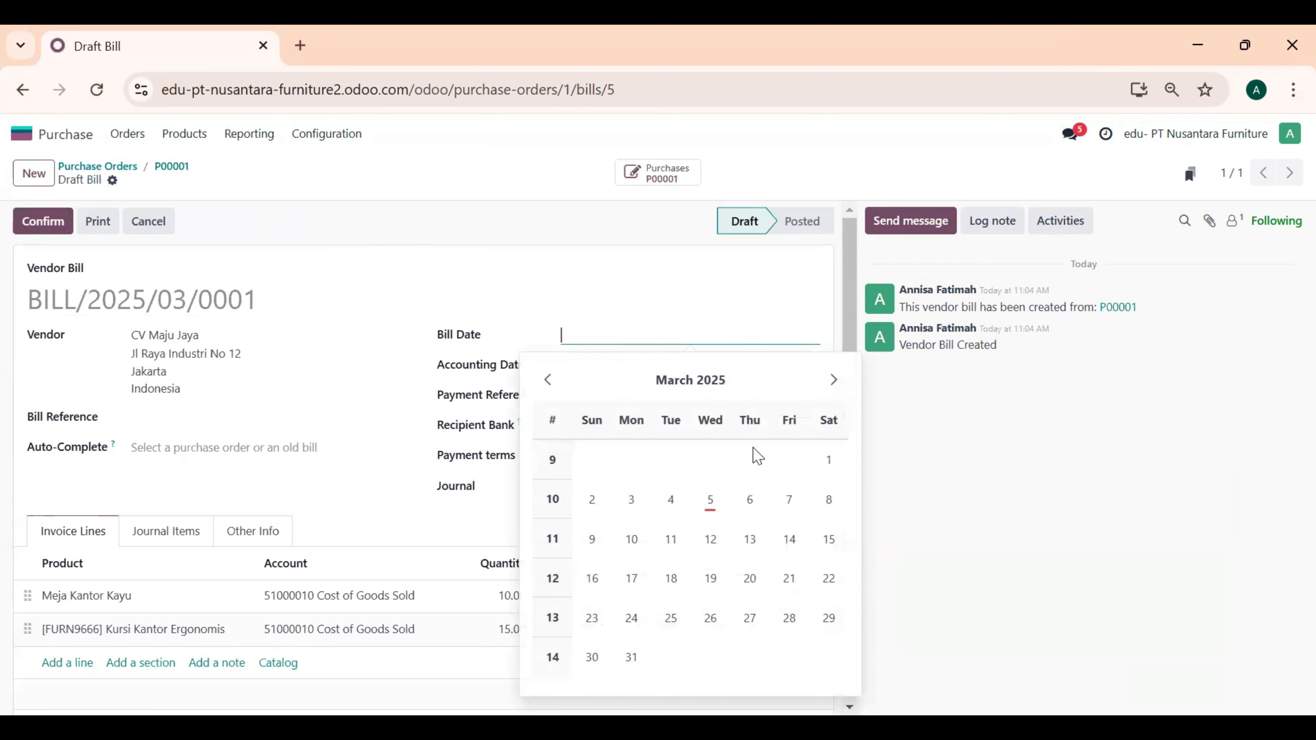
left_click(671, 499)
left_click(590, 369)
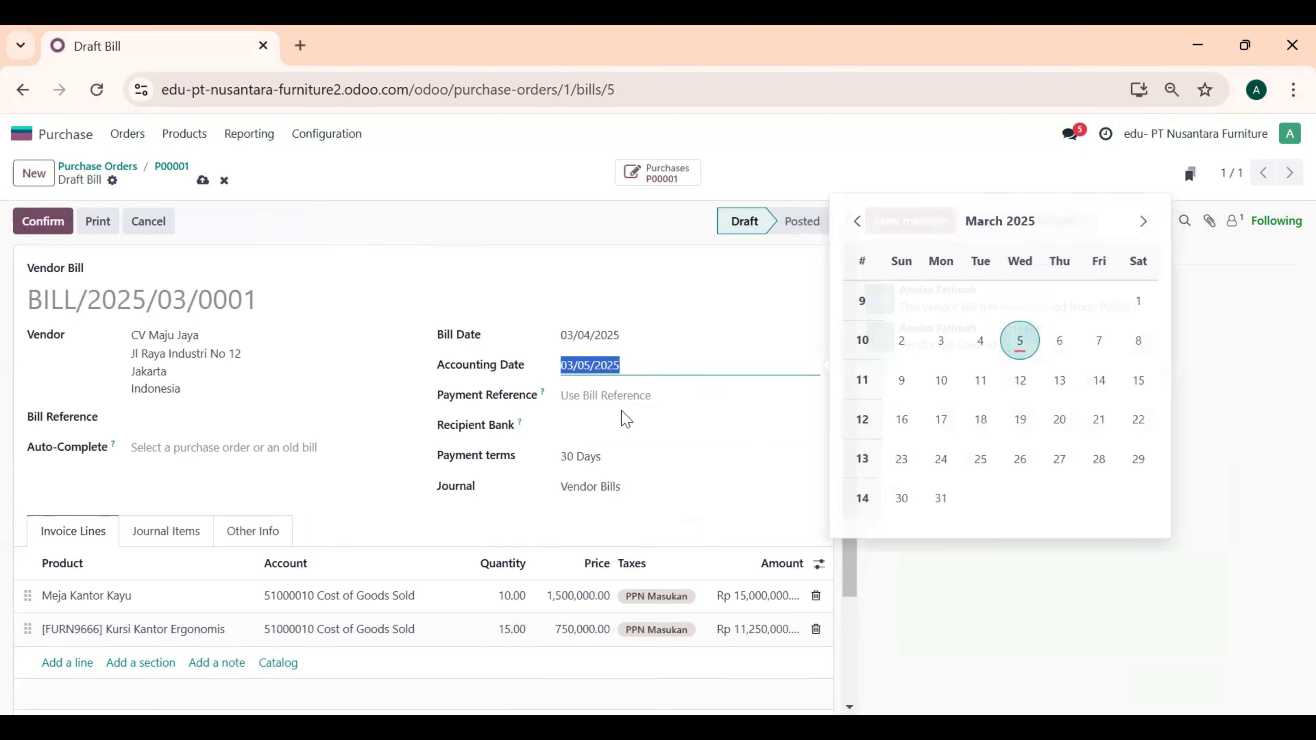
left_click(940, 342)
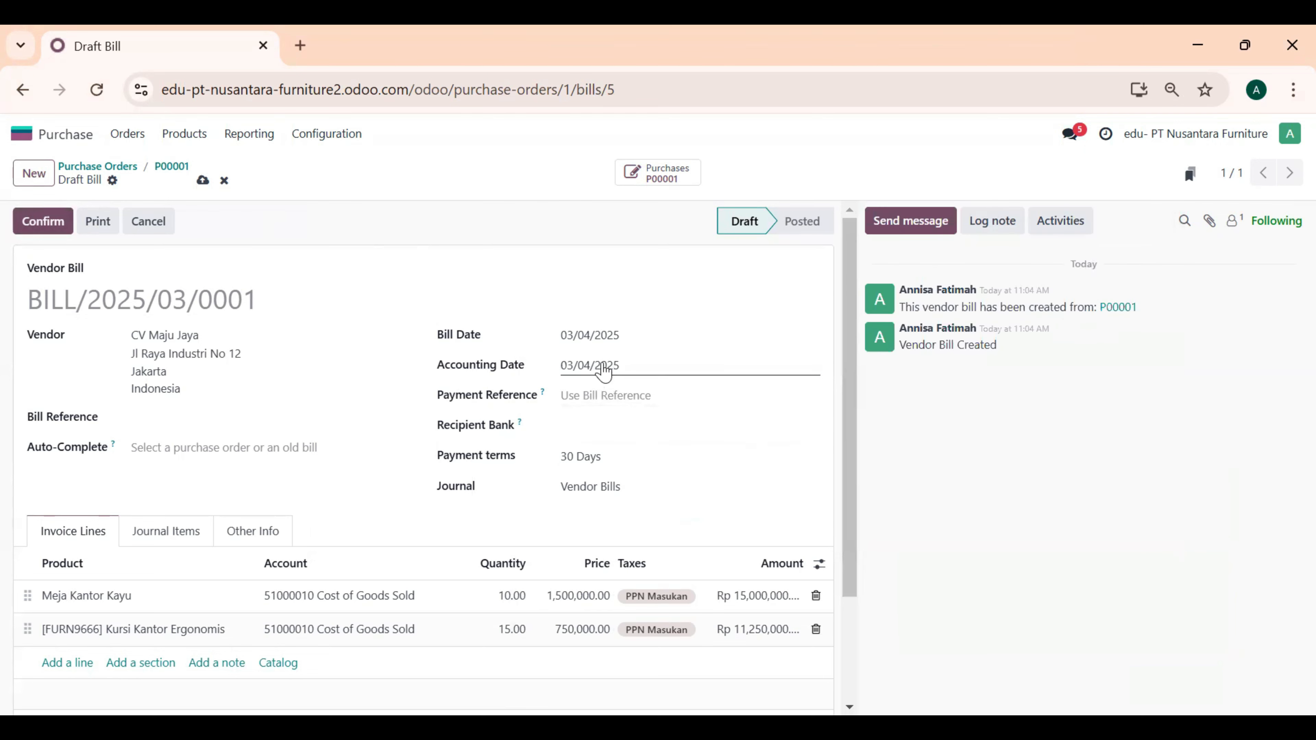
Step: Review the draft bill's invoice lines and journal items, and confirm the bill
scroll(685, 347, "down", 2)
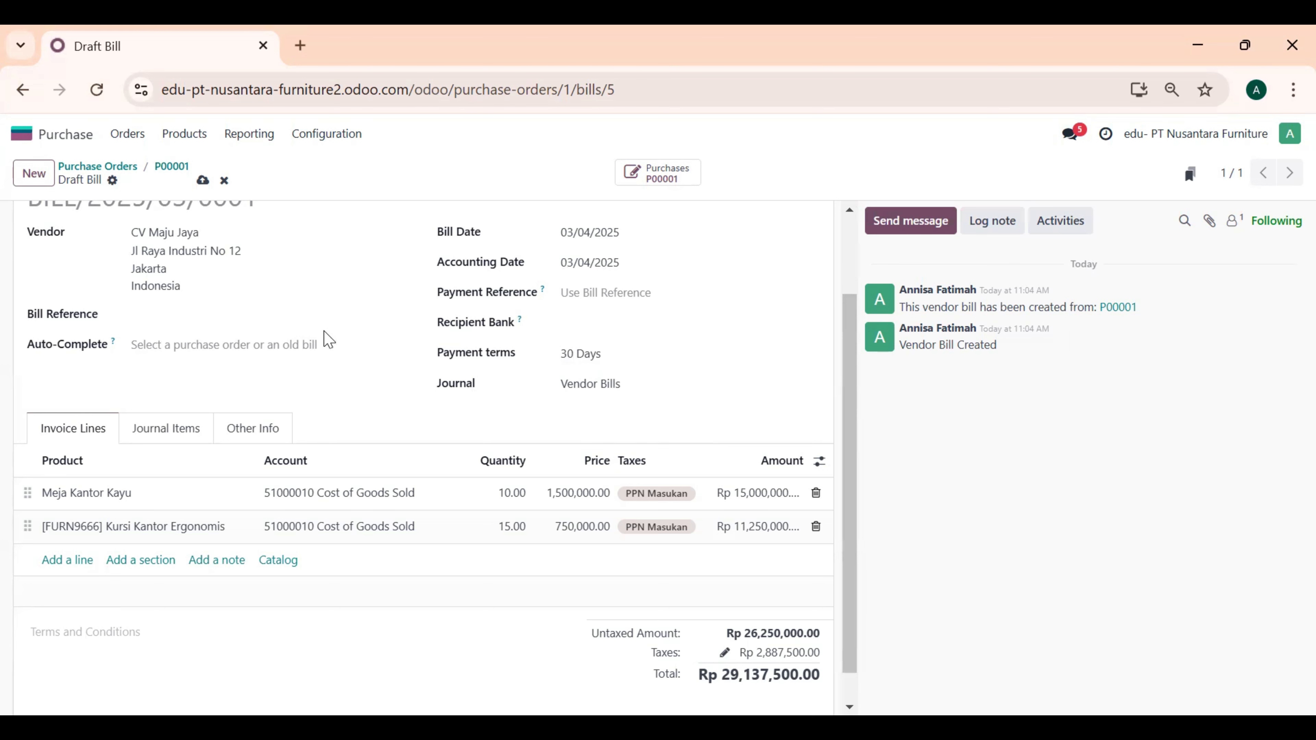
scroll(325, 339, "down", 1)
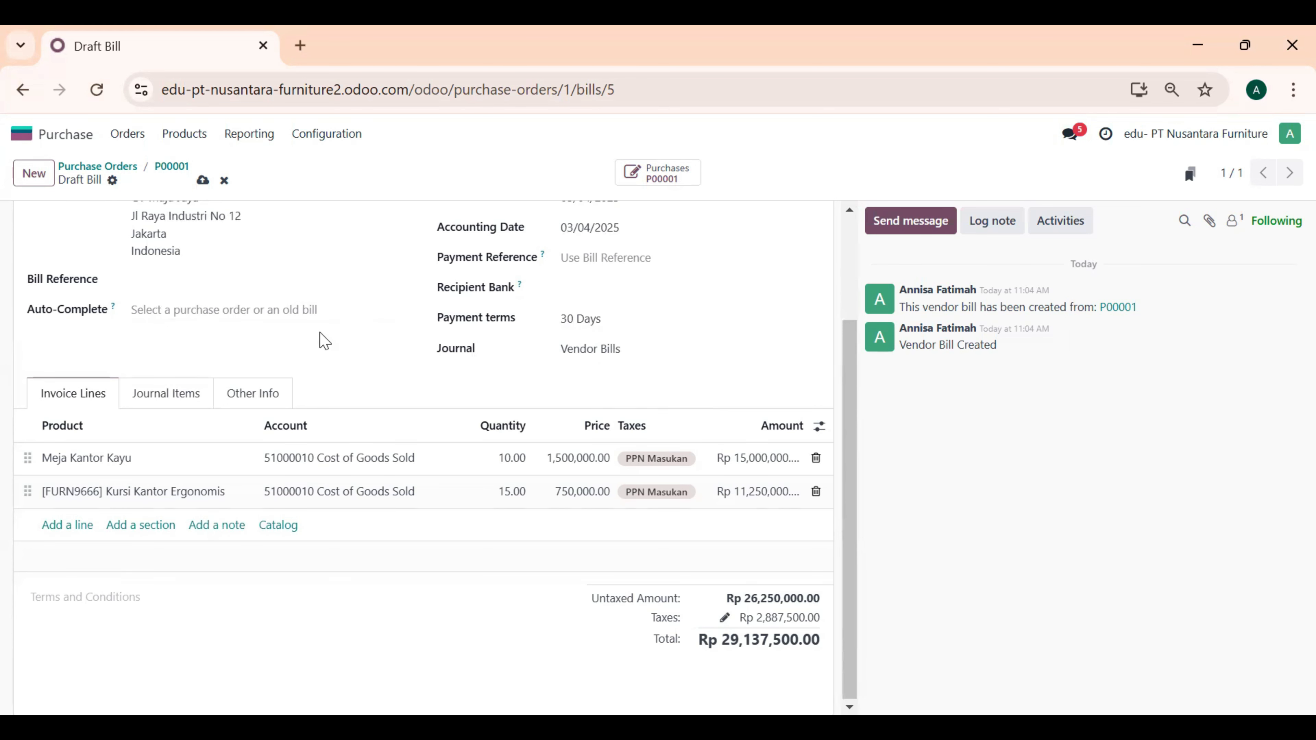
left_click(166, 399)
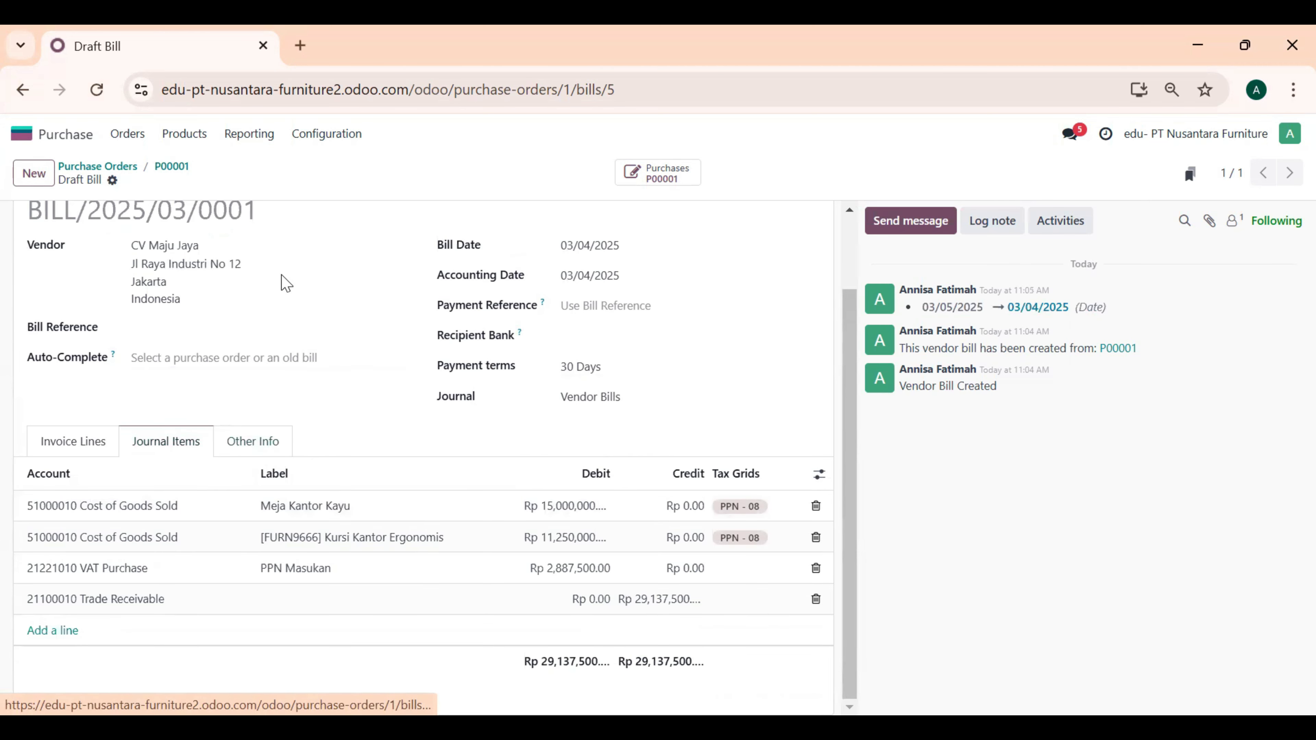
scroll(190, 315, "up", 3)
left_click(48, 222)
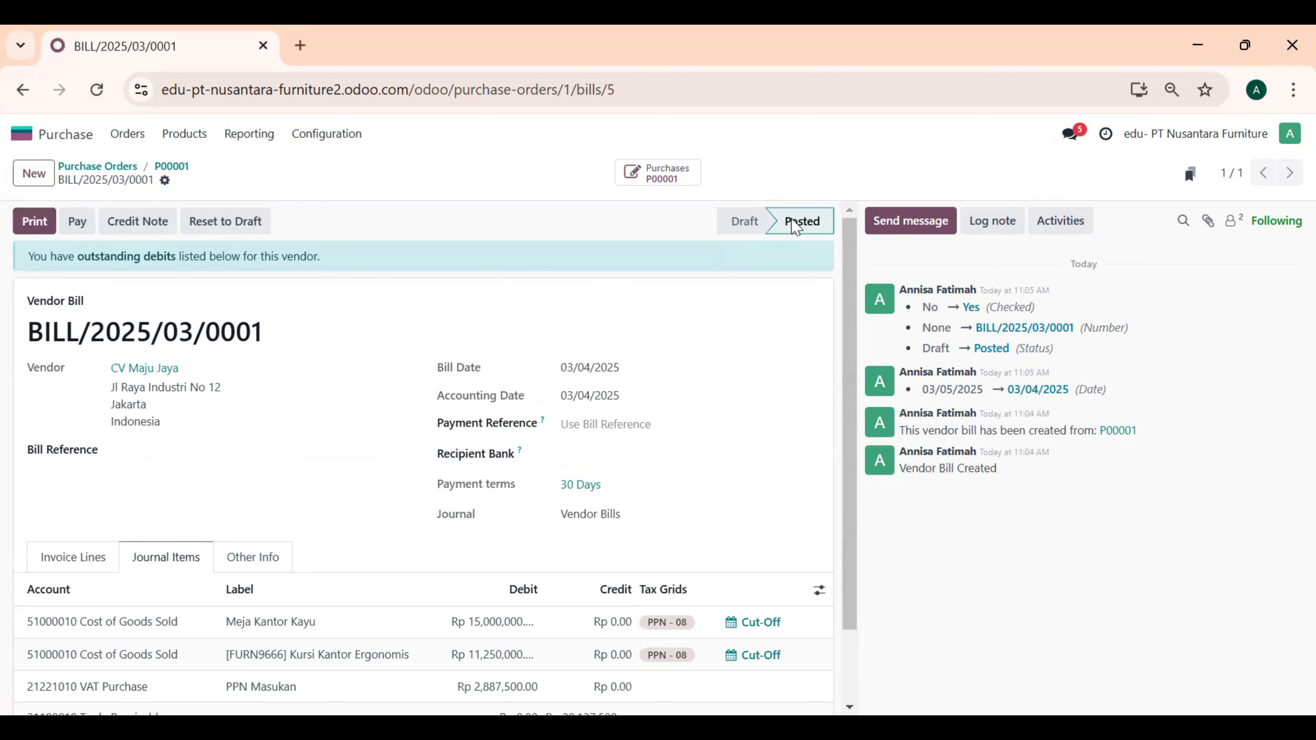
Step: Register the vendor bill's payment through the Cash journal and validate that payment
left_click(76, 221)
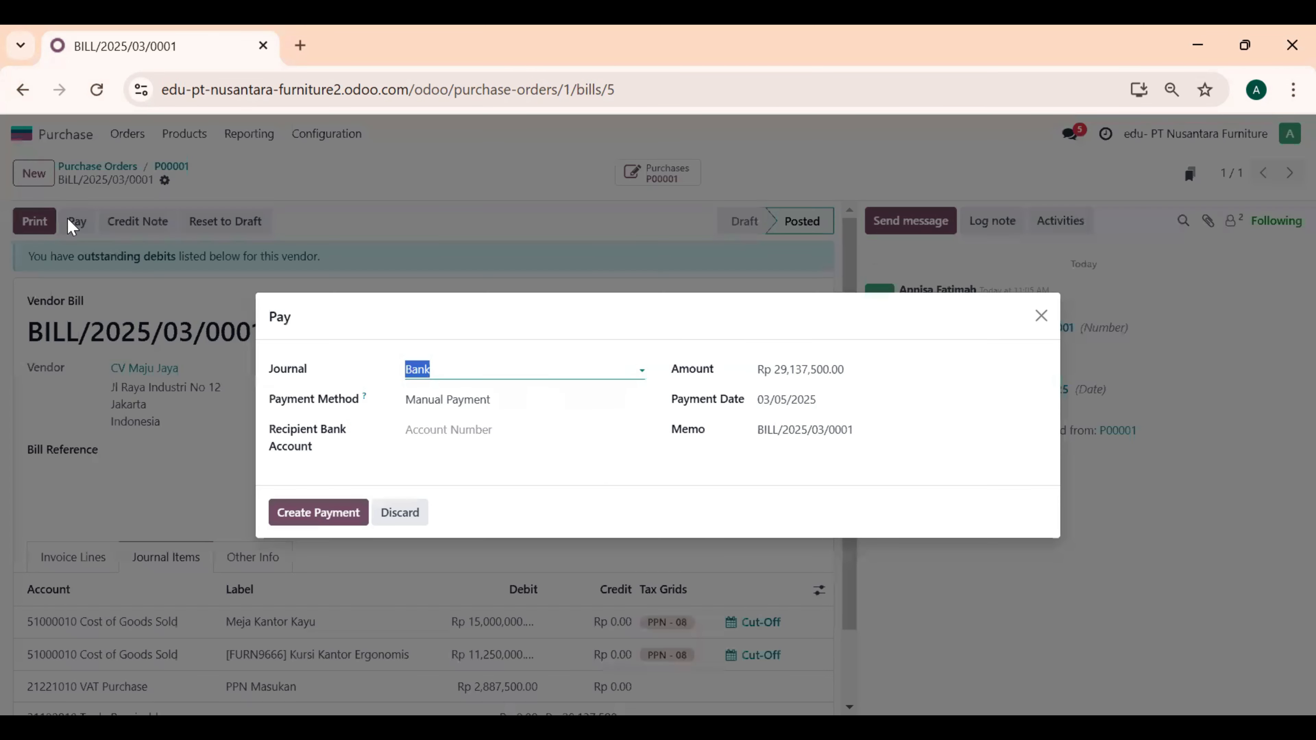
left_click(641, 367)
left_click(435, 419)
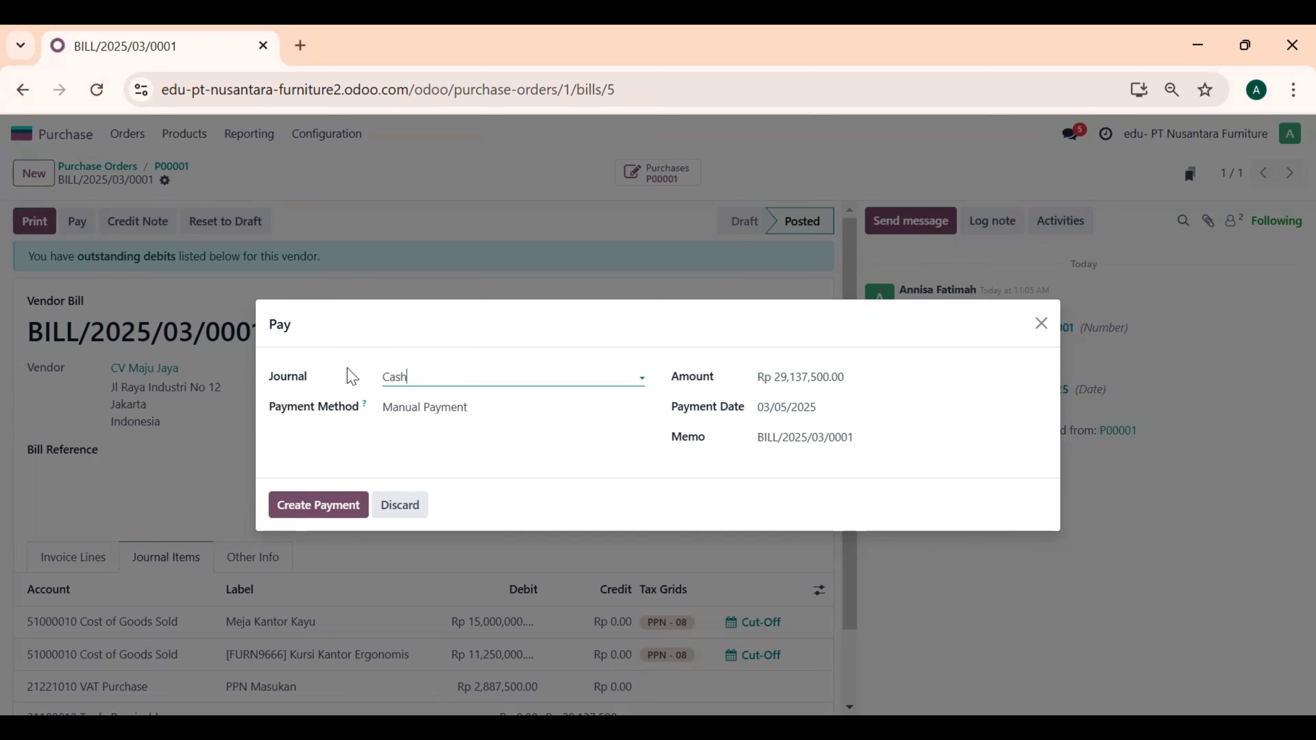
left_click(315, 507)
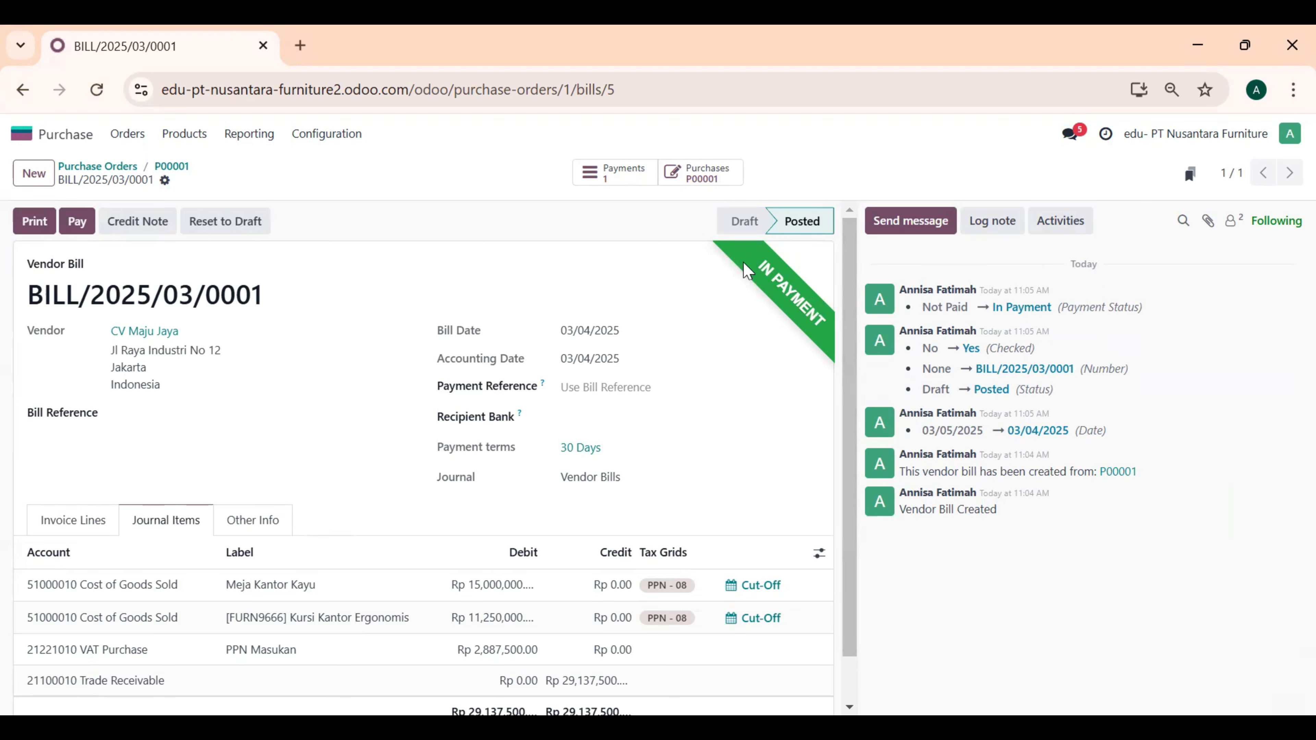
left_click(616, 175)
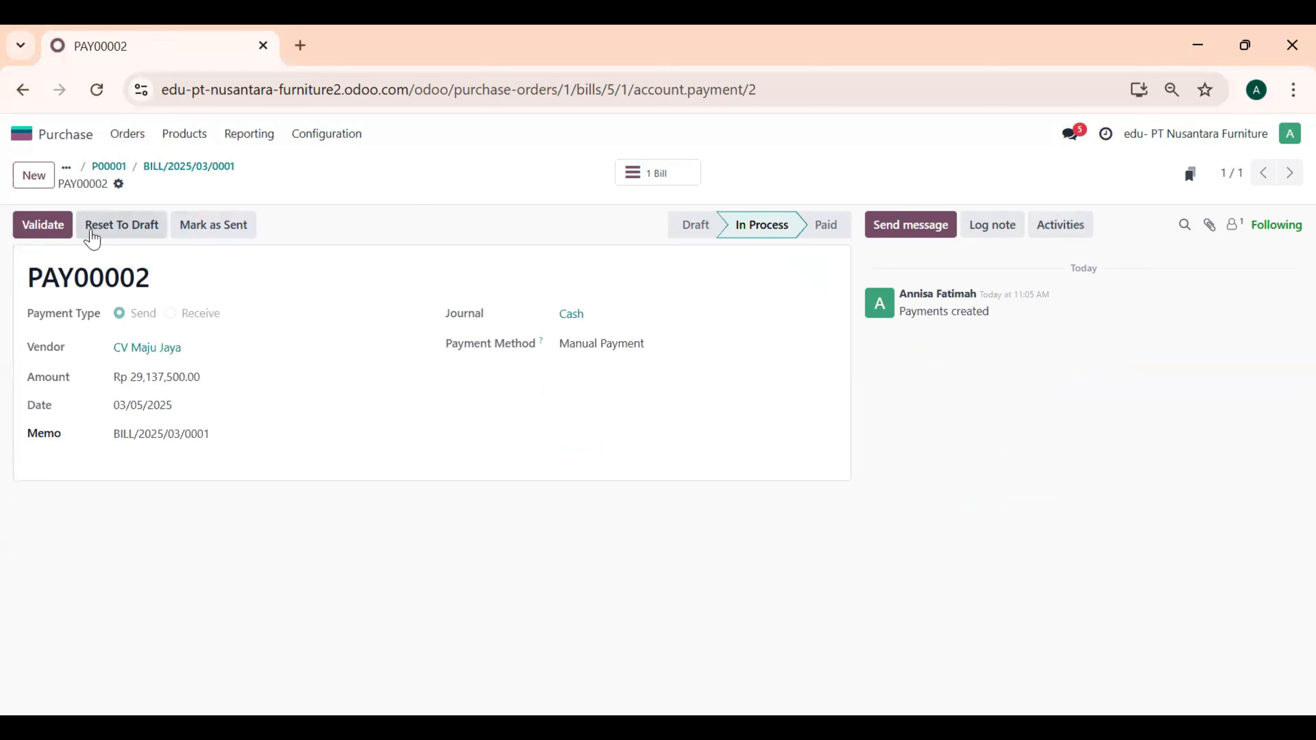
left_click(40, 228)
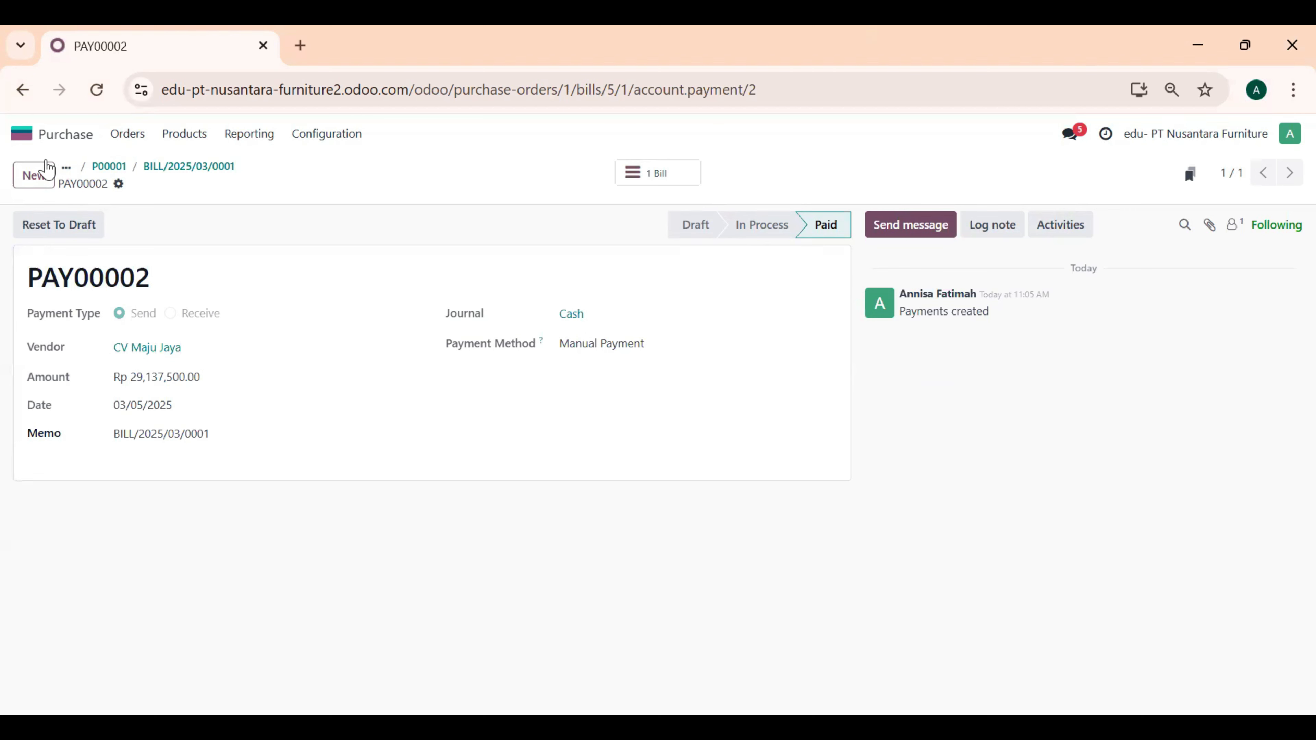
Step: Open the journal items in Accounting and filter the posted entries to unreconciled ones
left_click(22, 134)
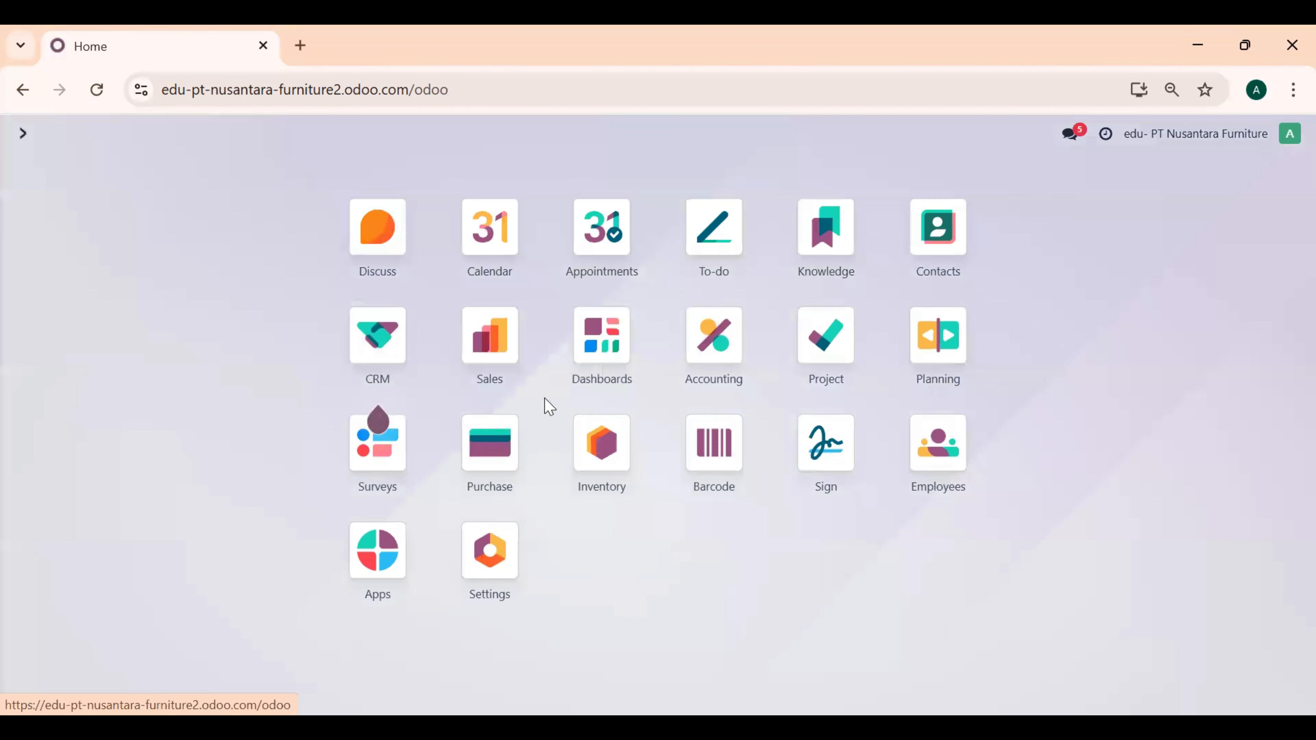
left_click(717, 346)
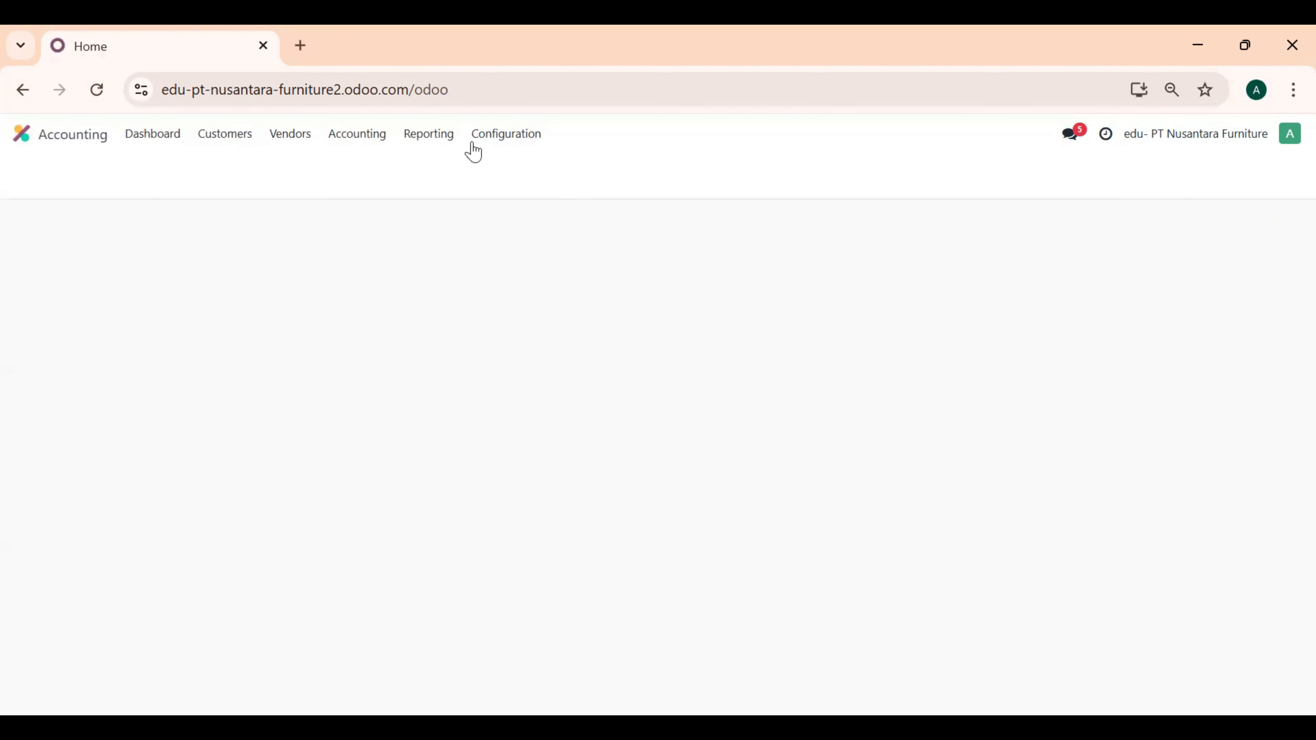
left_click(366, 136)
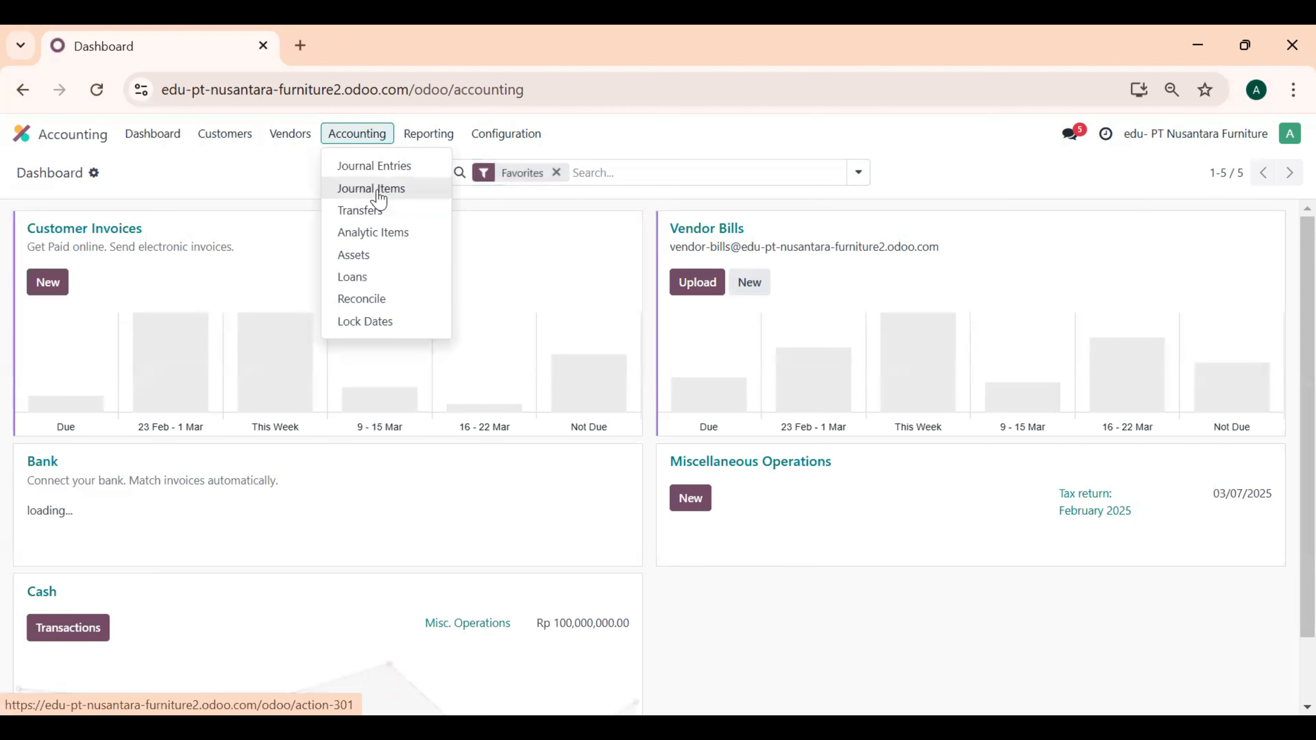
left_click(379, 197)
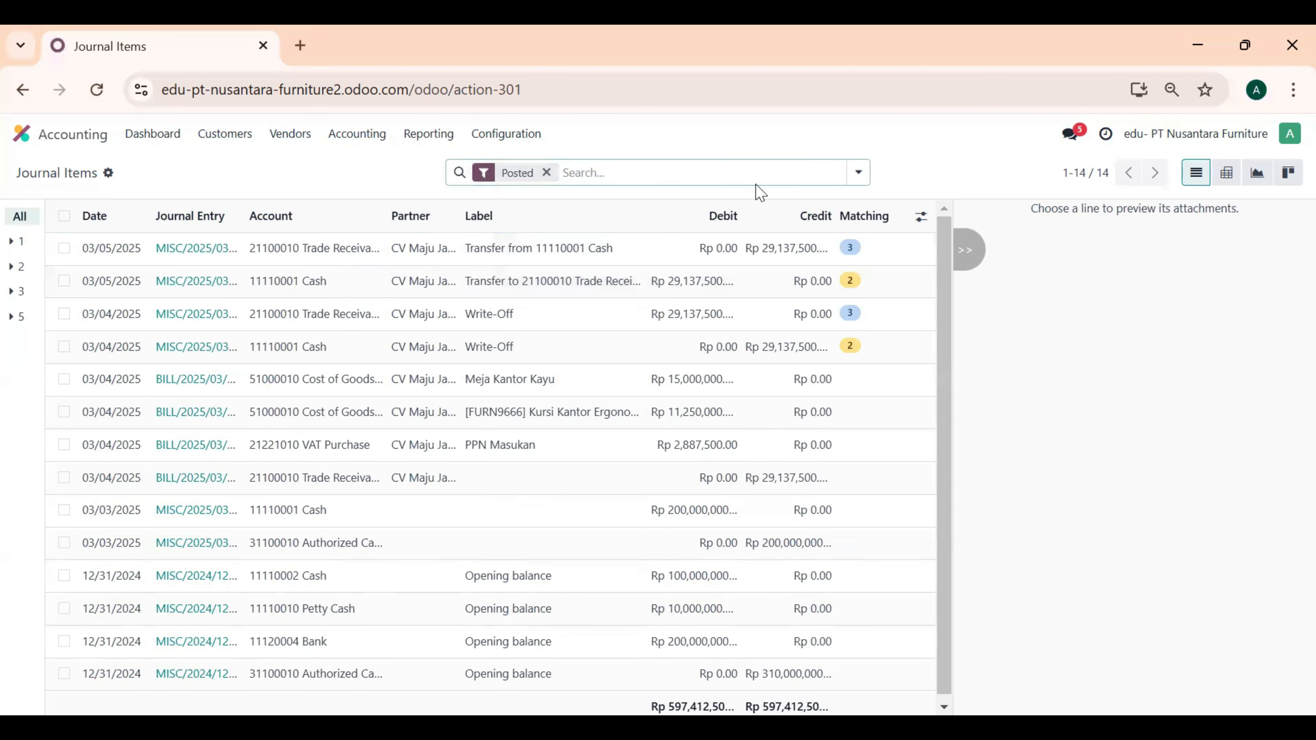
type("unreco")
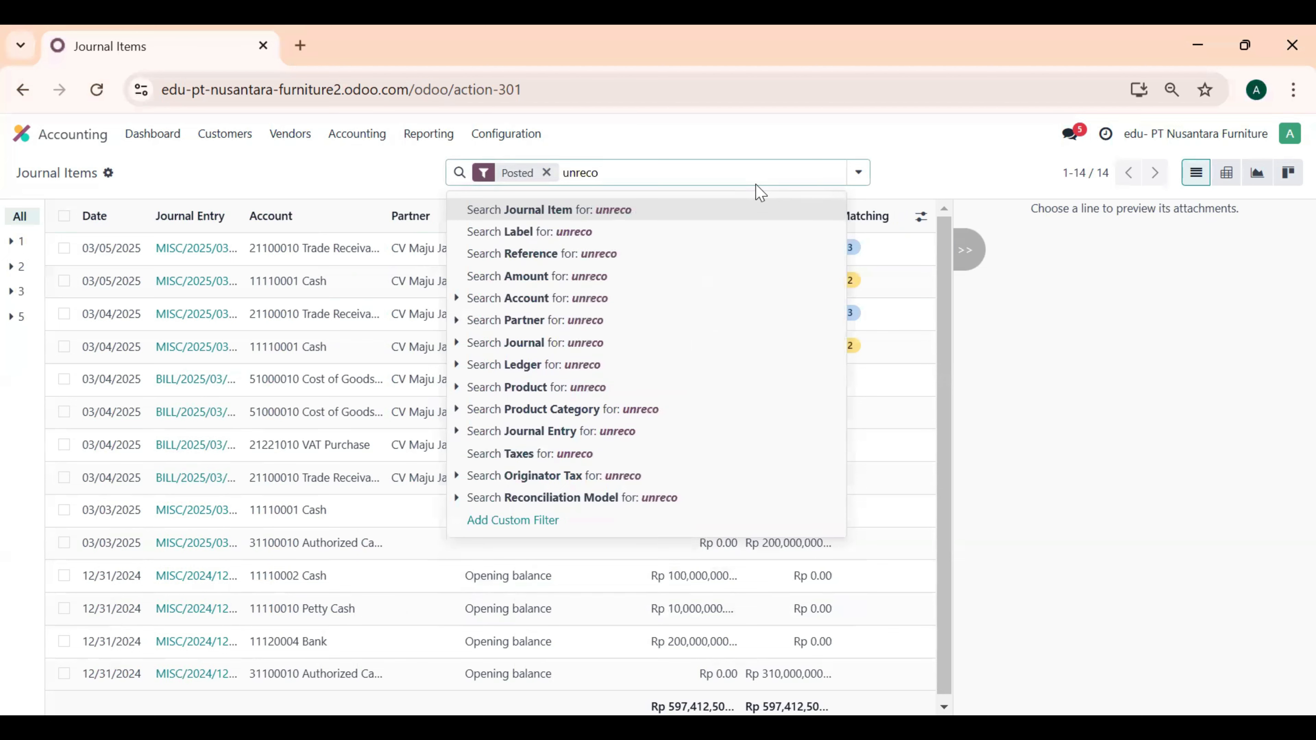
left_click(858, 173)
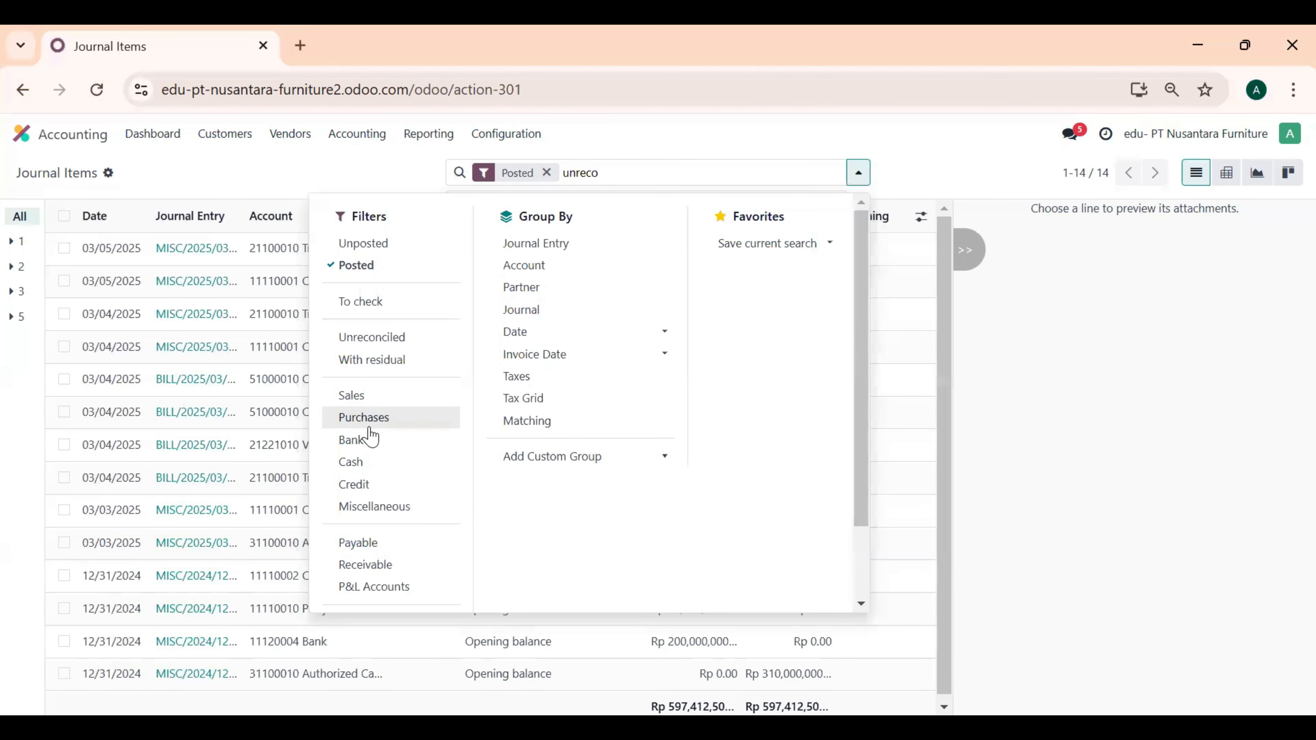
left_click(373, 342)
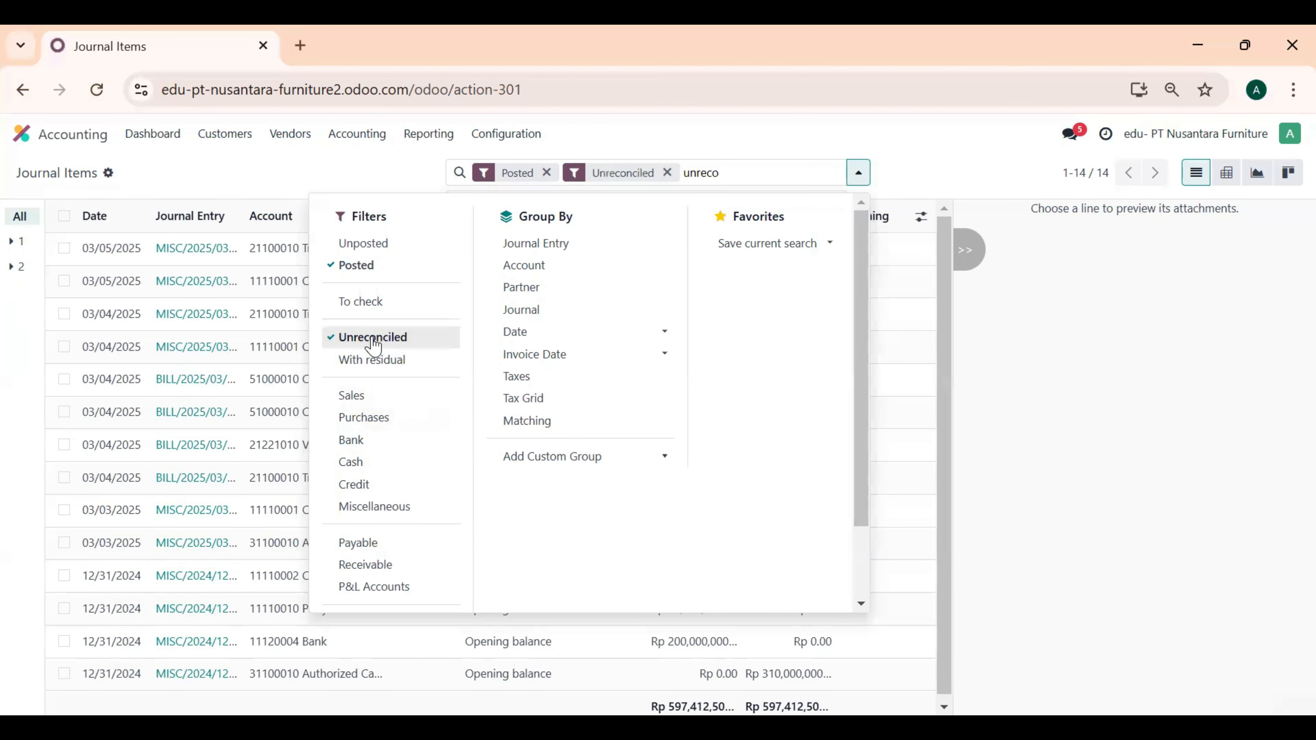
left_click(222, 435)
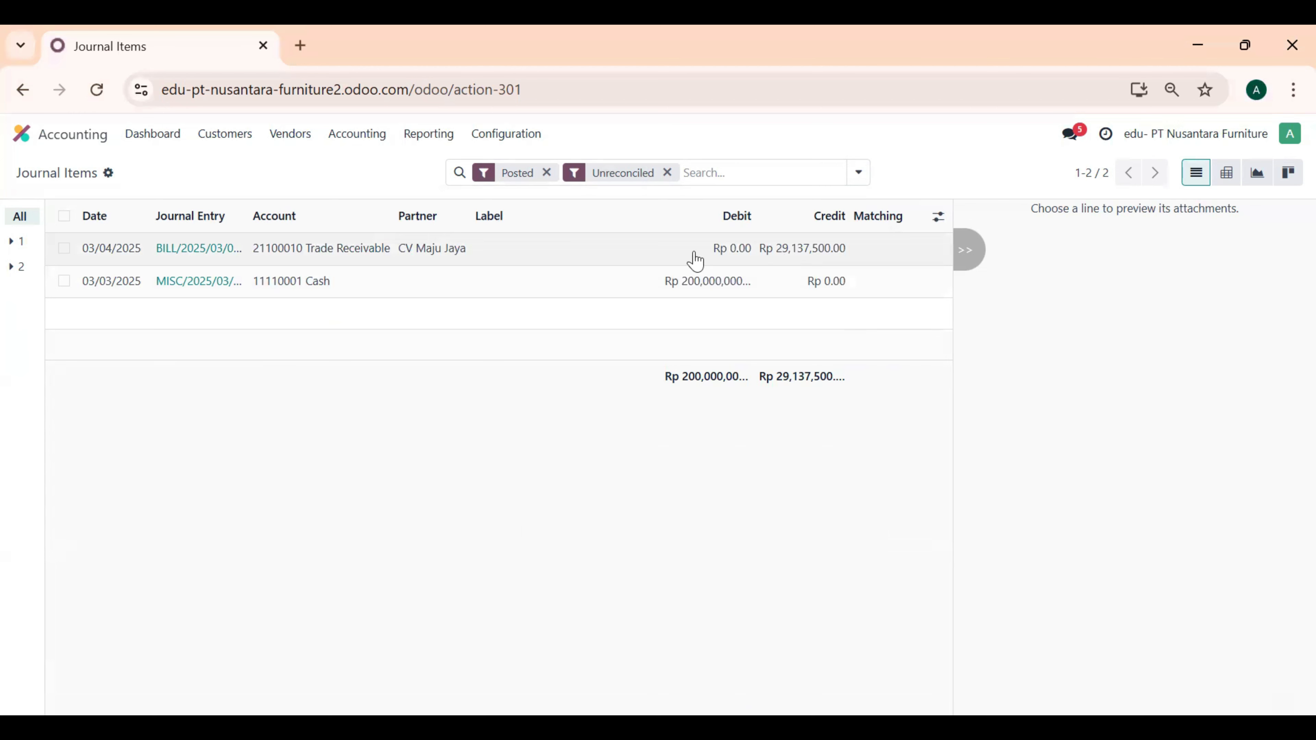
Step: Reconcile the 03/04/2025 Trade Receivable item of the CV Maju Jaya bill through a write-off entry to account 11110001 Cash
left_click(409, 249)
left_click(64, 249)
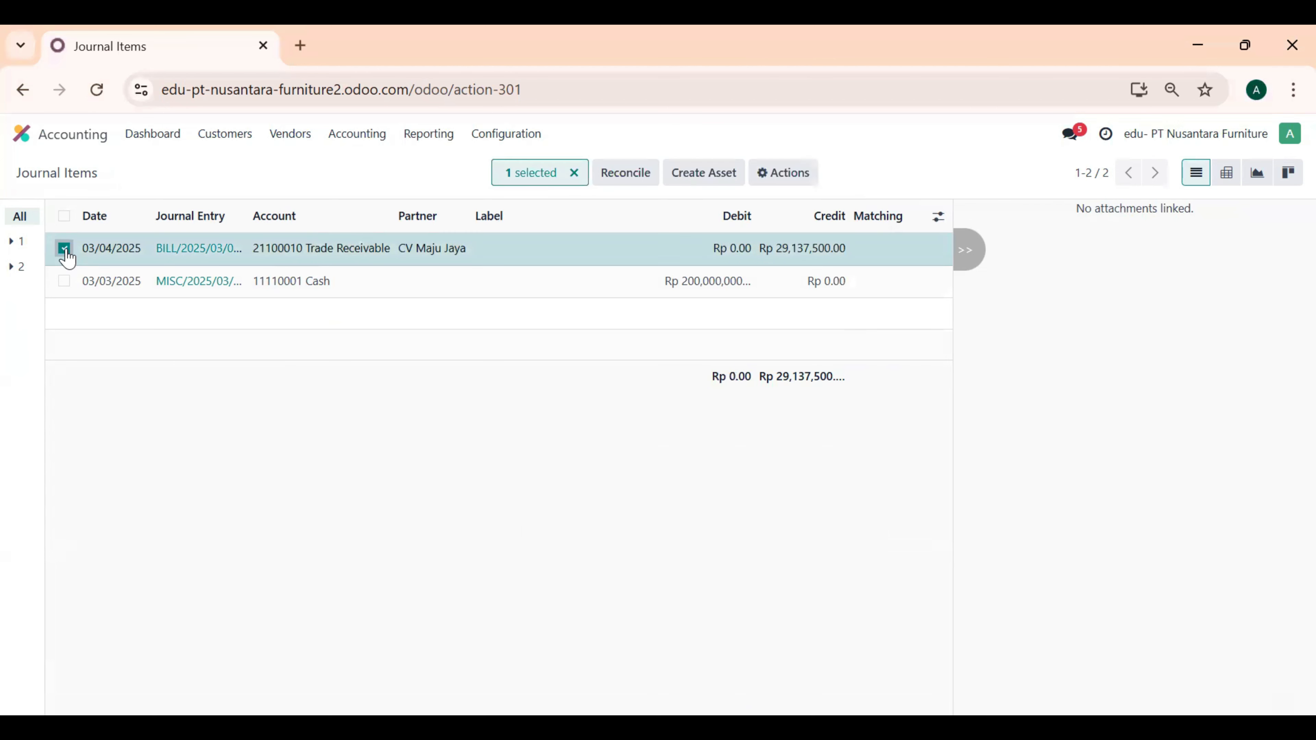
left_click(629, 176)
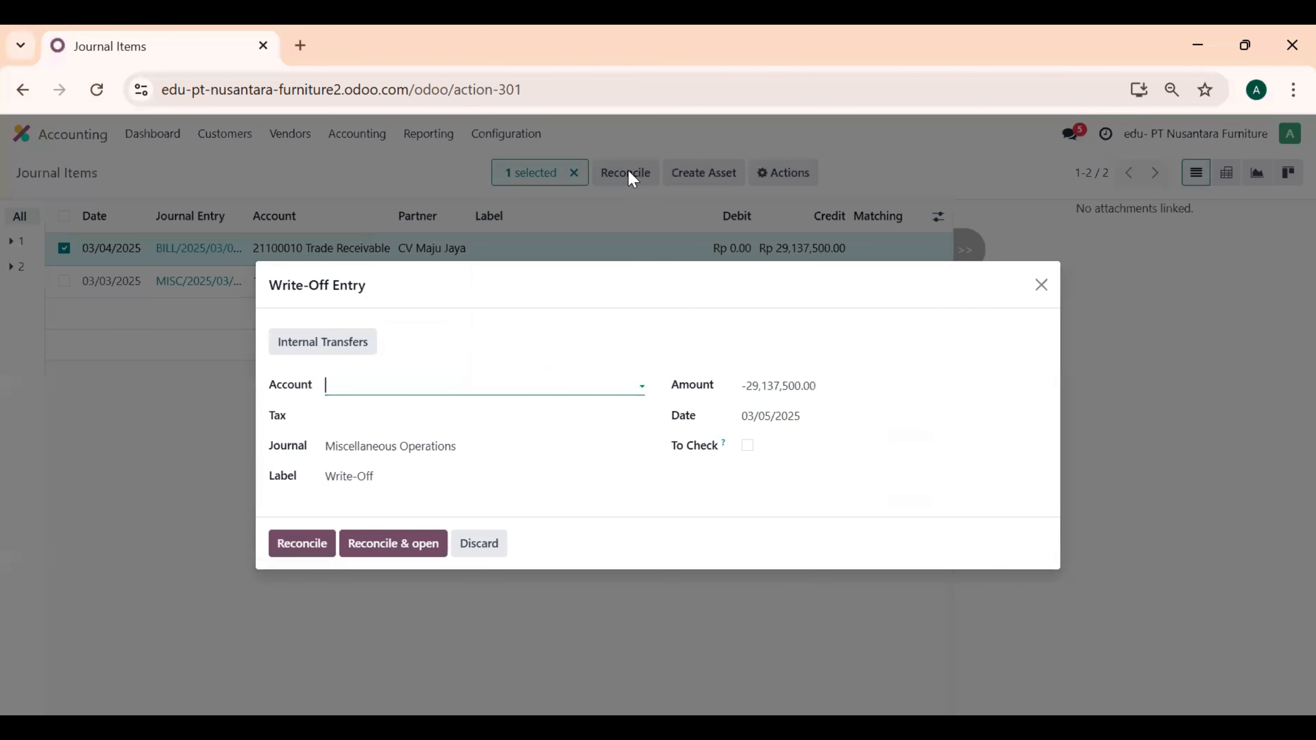
left_click(643, 385)
left_click(396, 414)
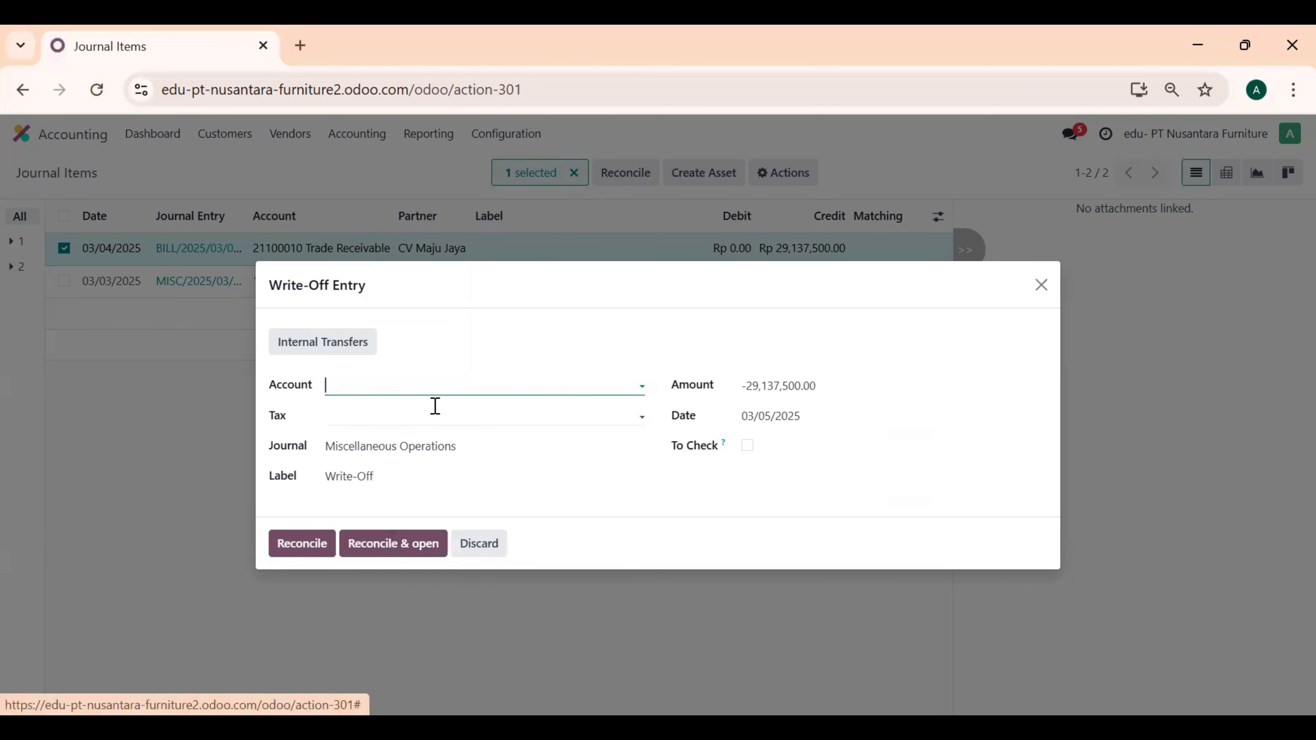
left_click(297, 545)
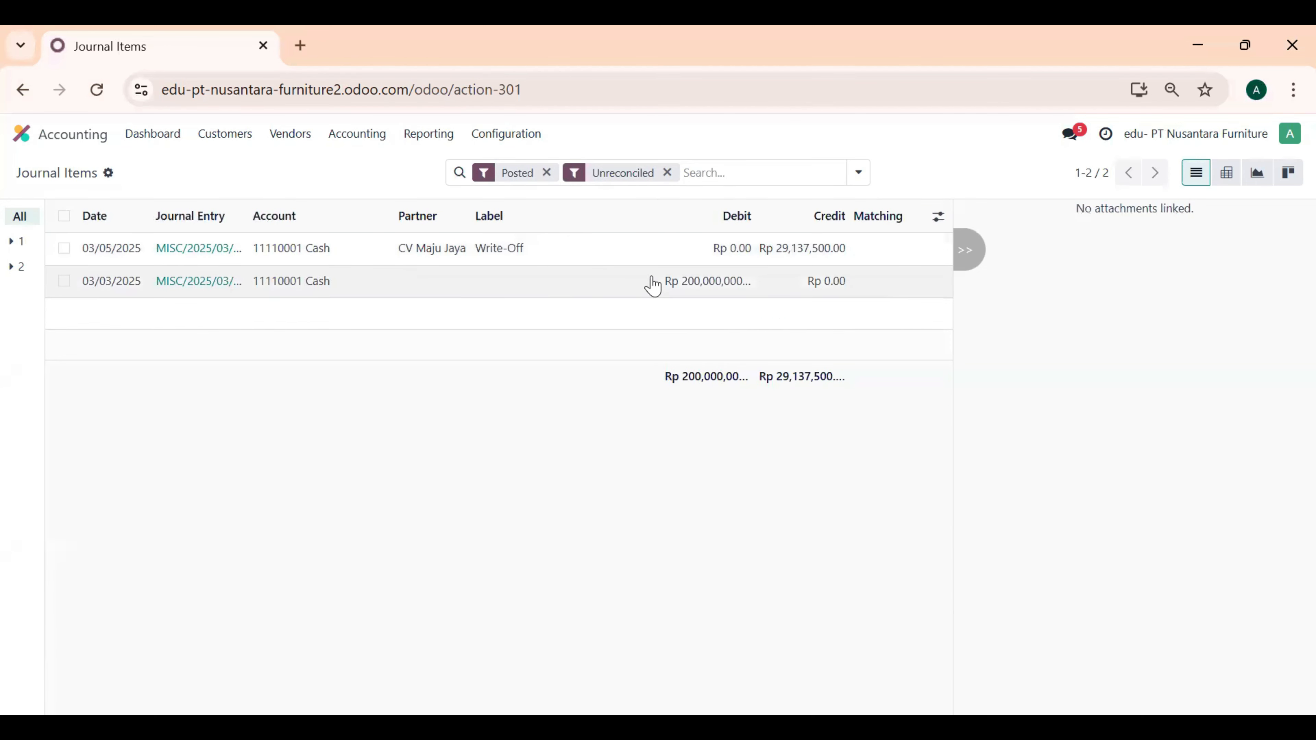
Step: Remove the Unreconciled filter from the journal items and select the two Write-Off lines of the latest 03/05/2025 entry for review
key("BackSpace")
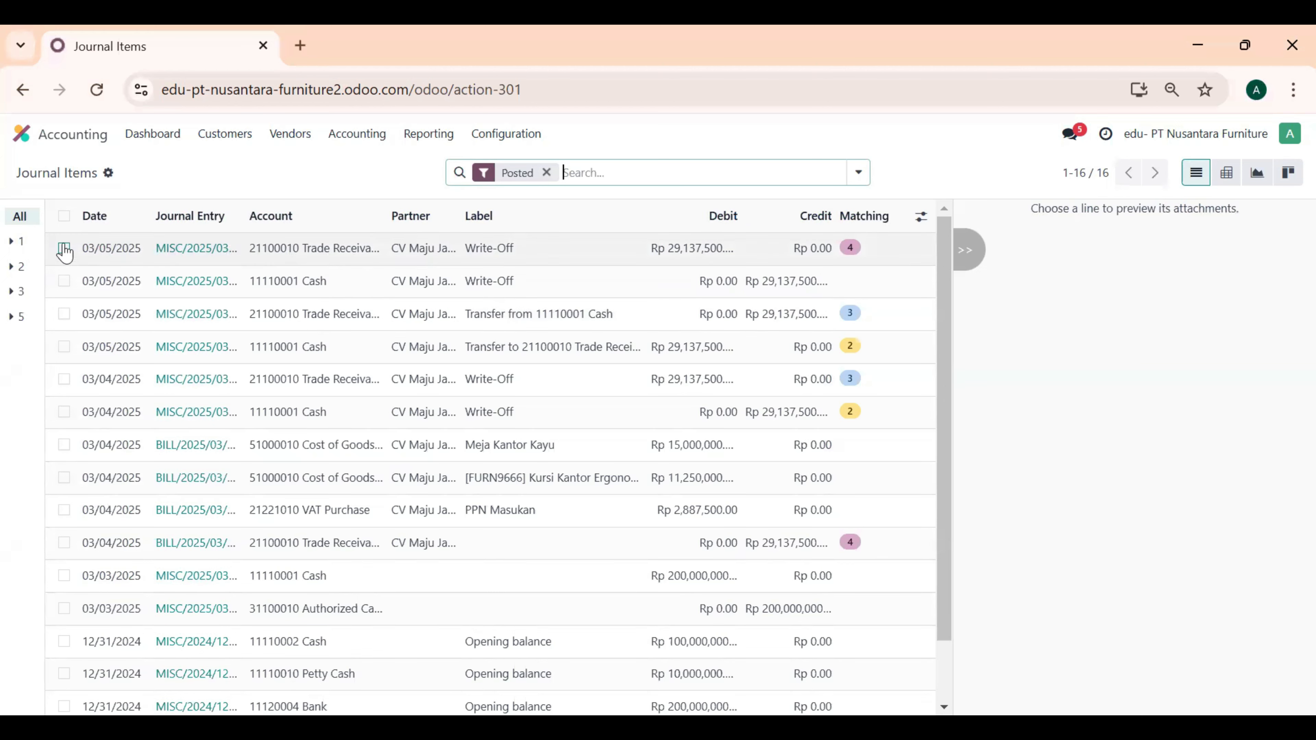
left_click_drag(64, 248, 63, 280)
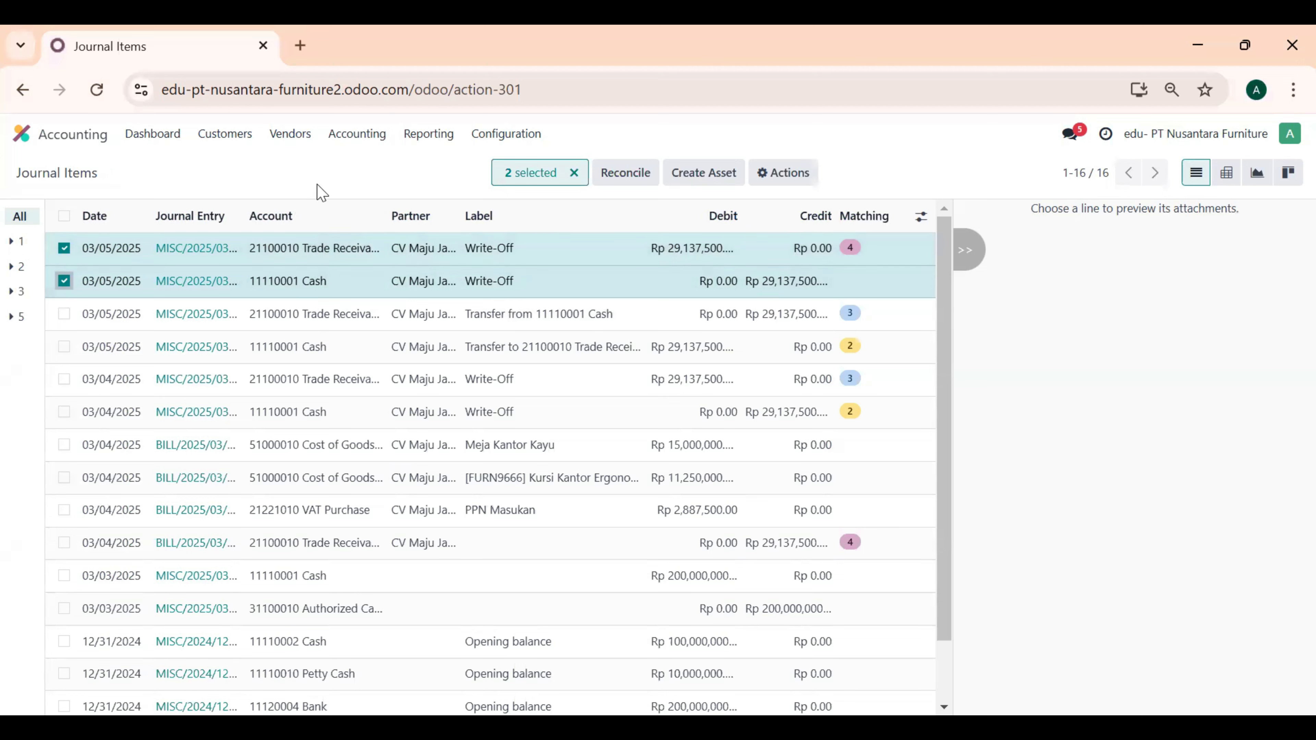
Step: Open purchase order P00001 from the Purchase app's order list and view its linked vendor bill to check the payment status
left_click(30, 136)
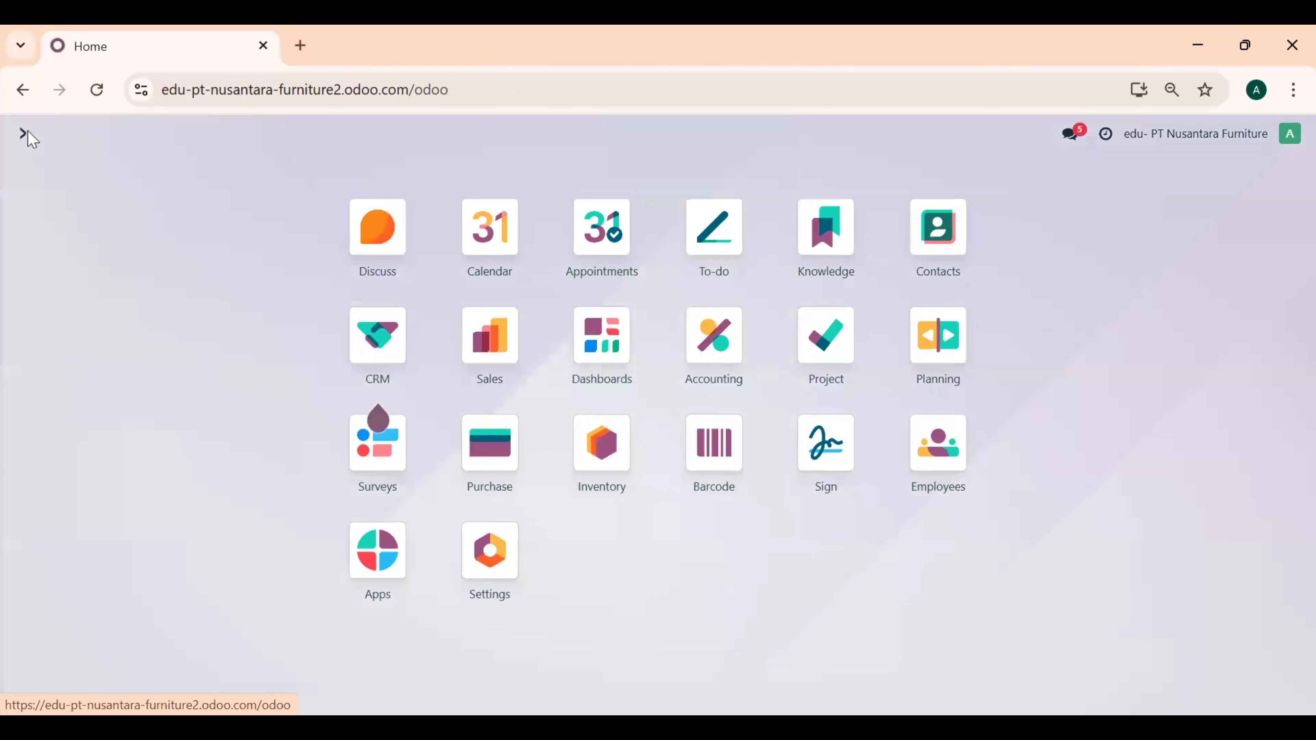
left_click(491, 438)
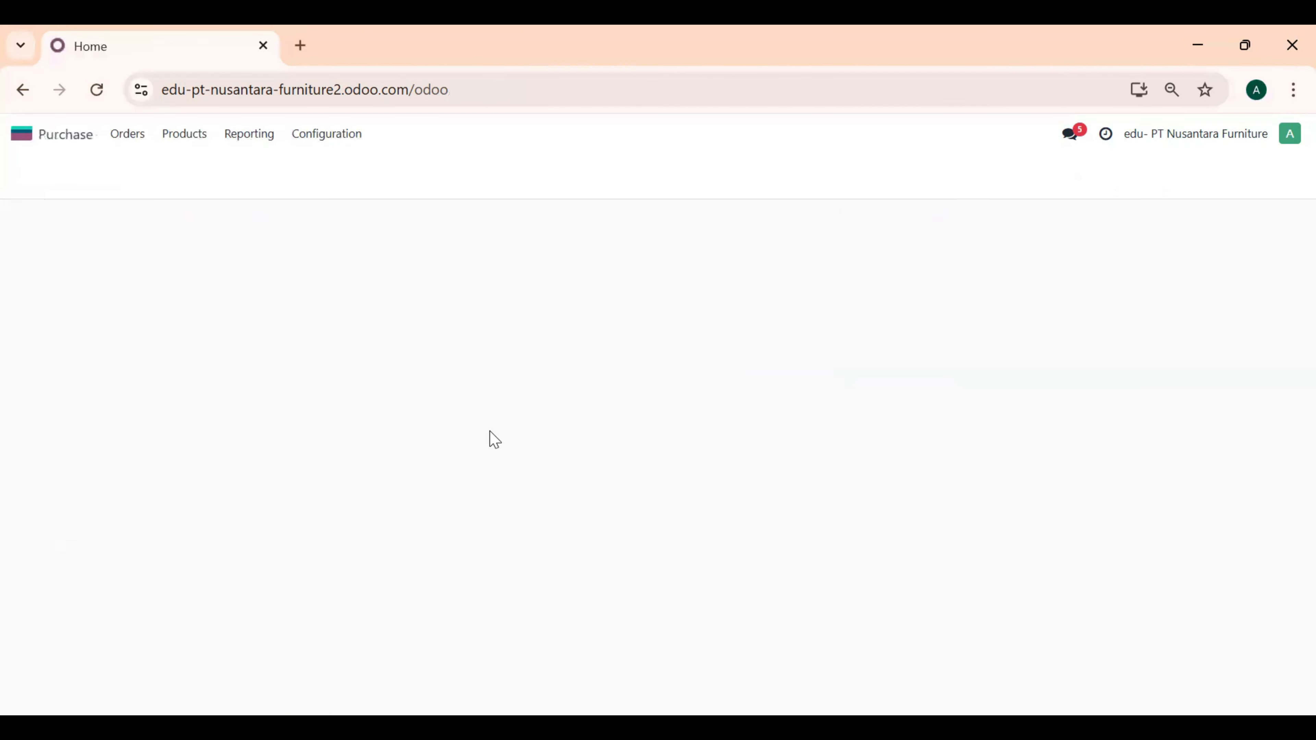
left_click(127, 136)
left_click(160, 188)
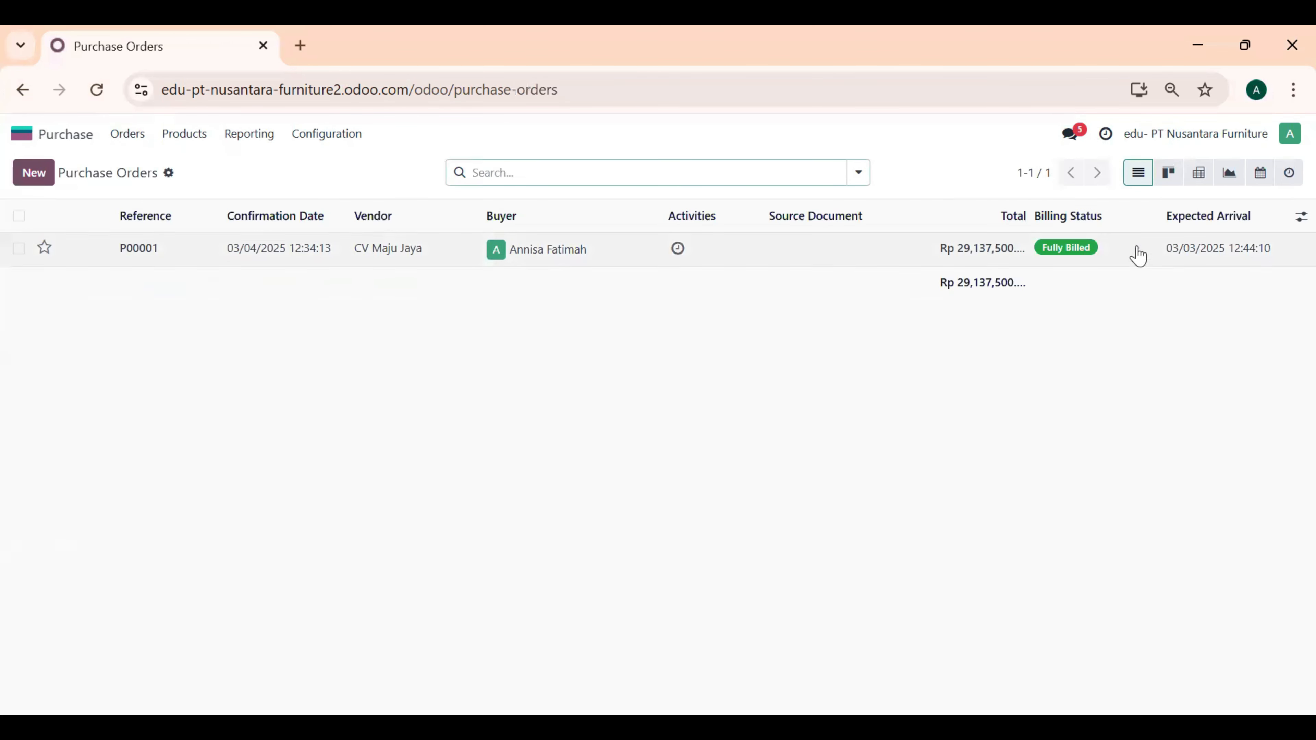
left_click(975, 248)
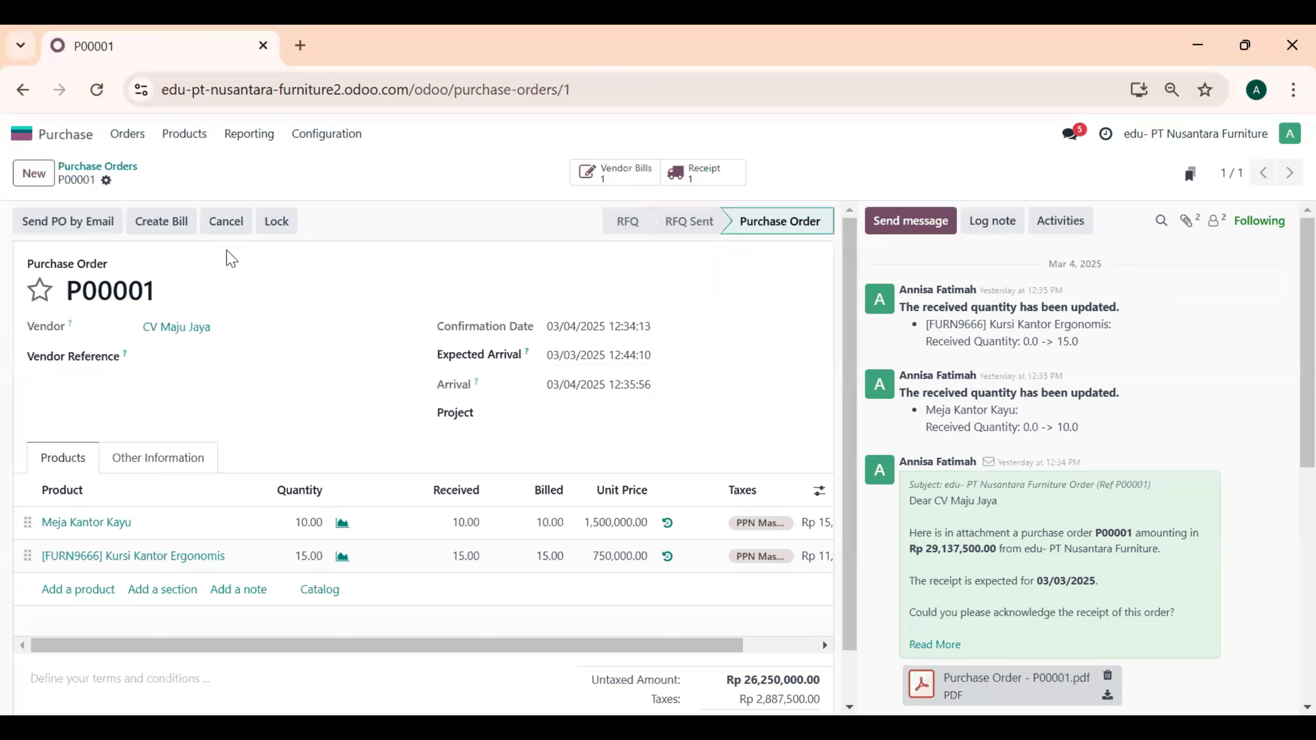
left_click(624, 176)
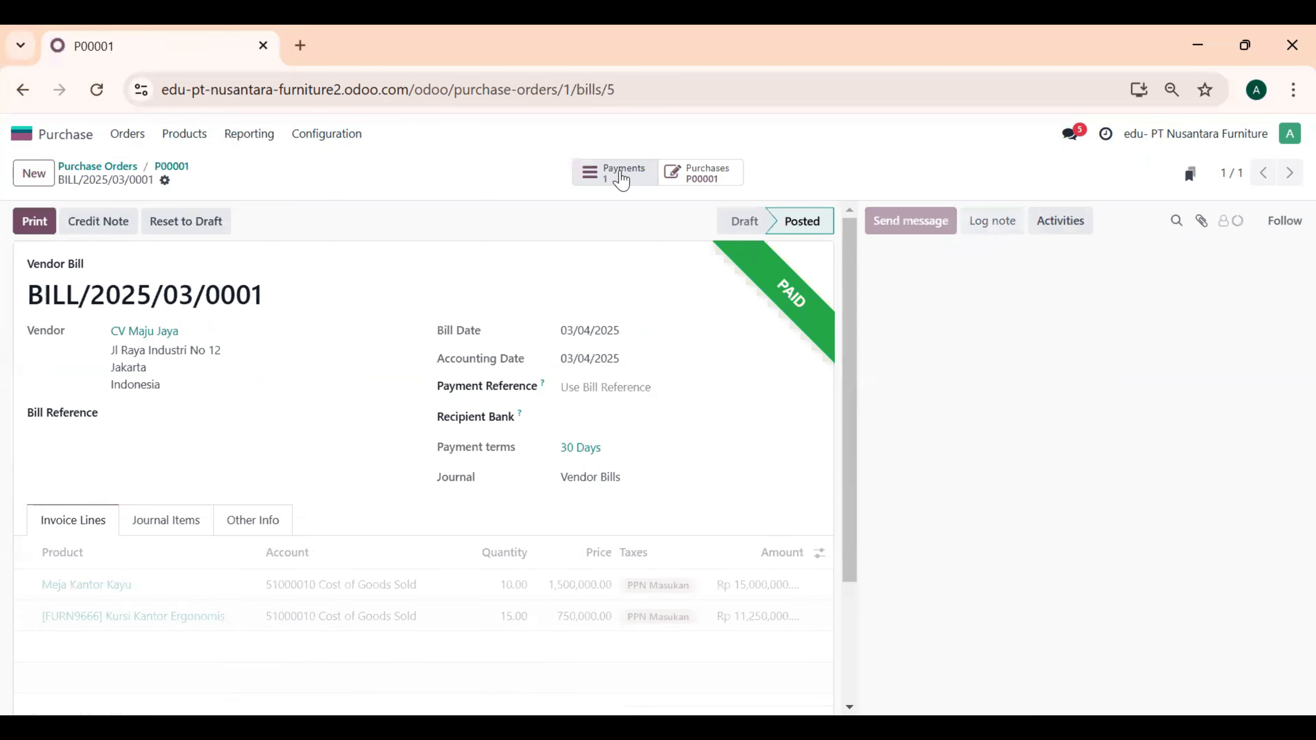